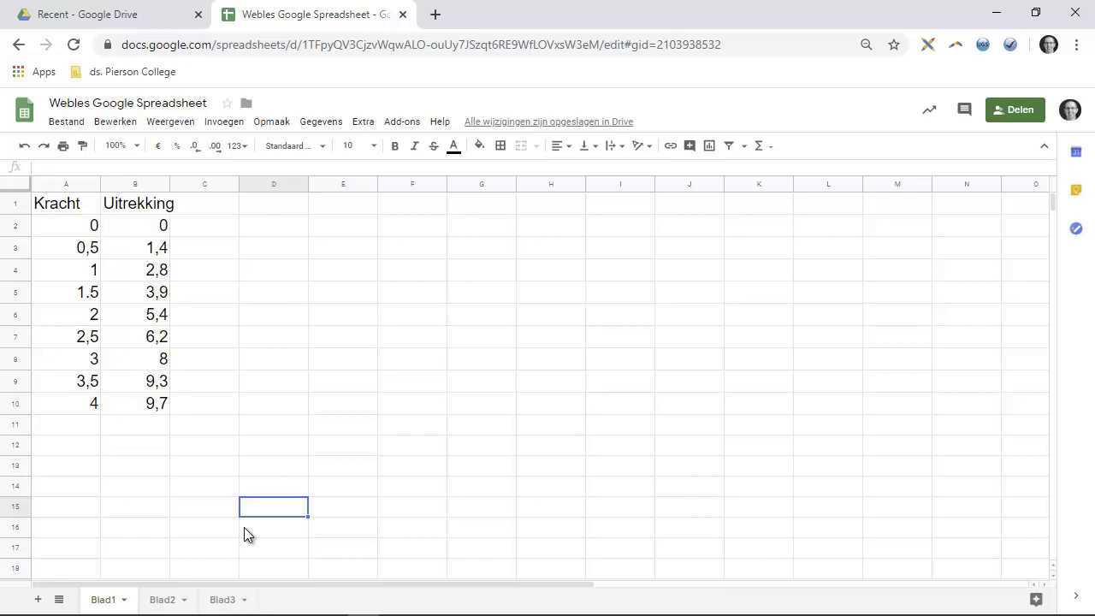
Insert a new chart beside the data at D1 and switch its type to Spreidingsdiagram.
click(267, 209)
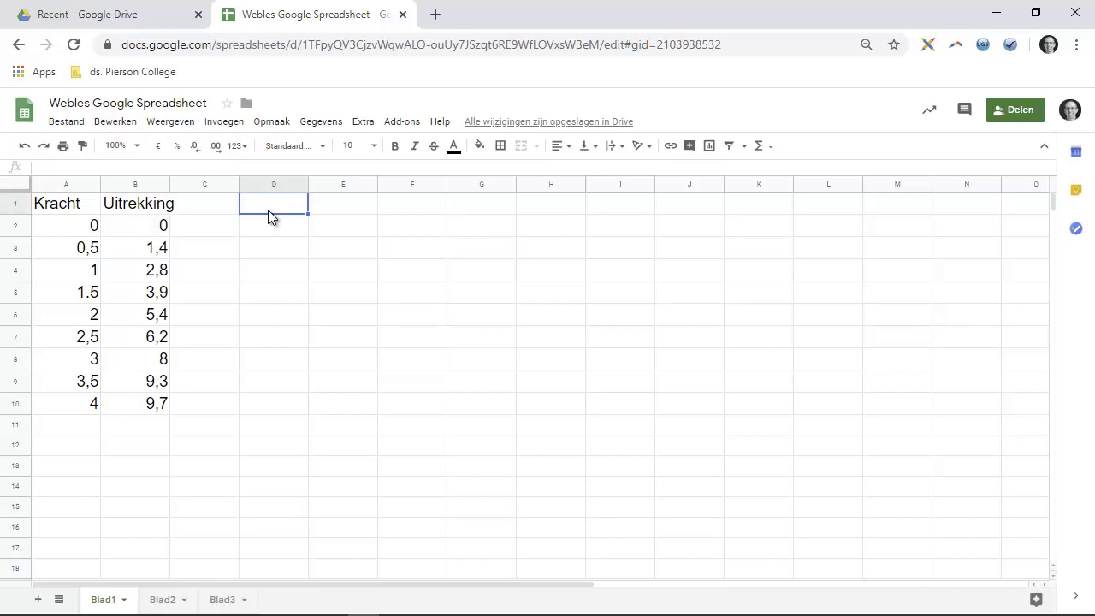
click(222, 122)
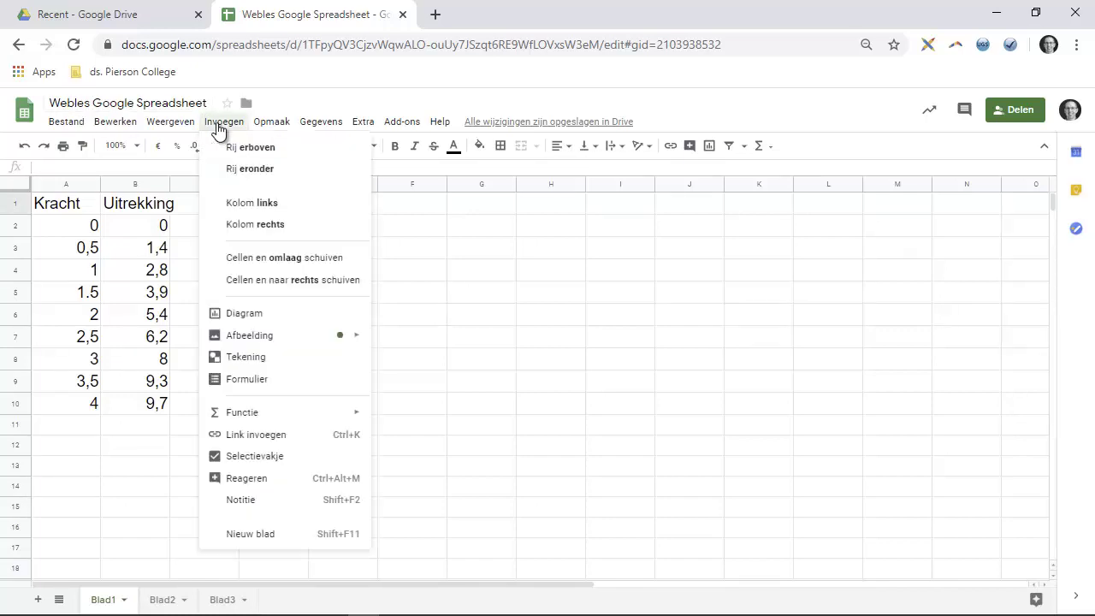
click(257, 314)
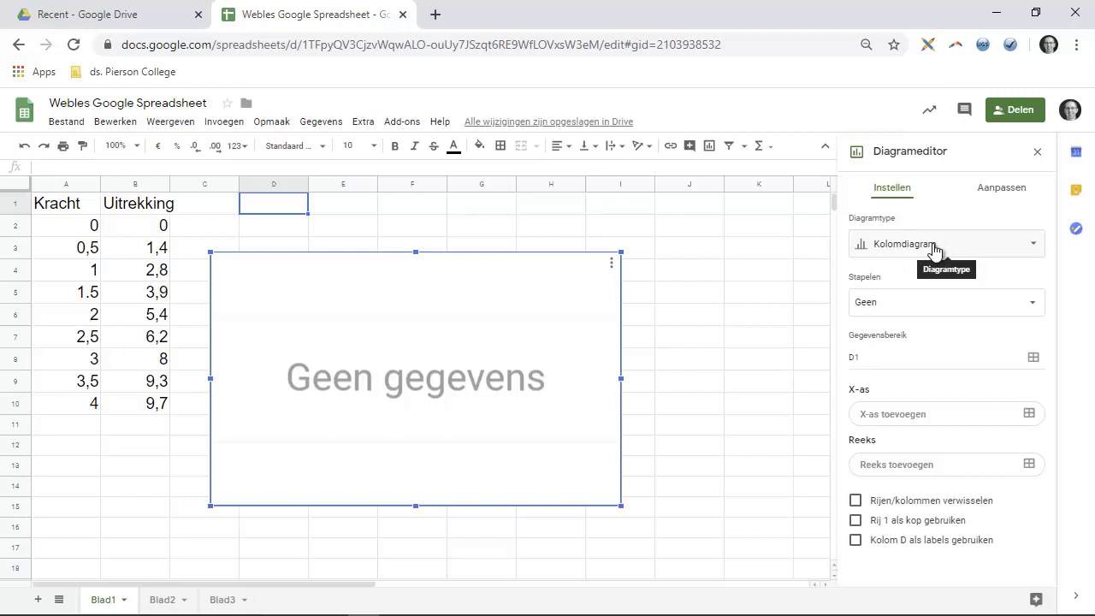
click(935, 251)
scroll(922, 377, down, 3)
scroll(912, 402, down, 3)
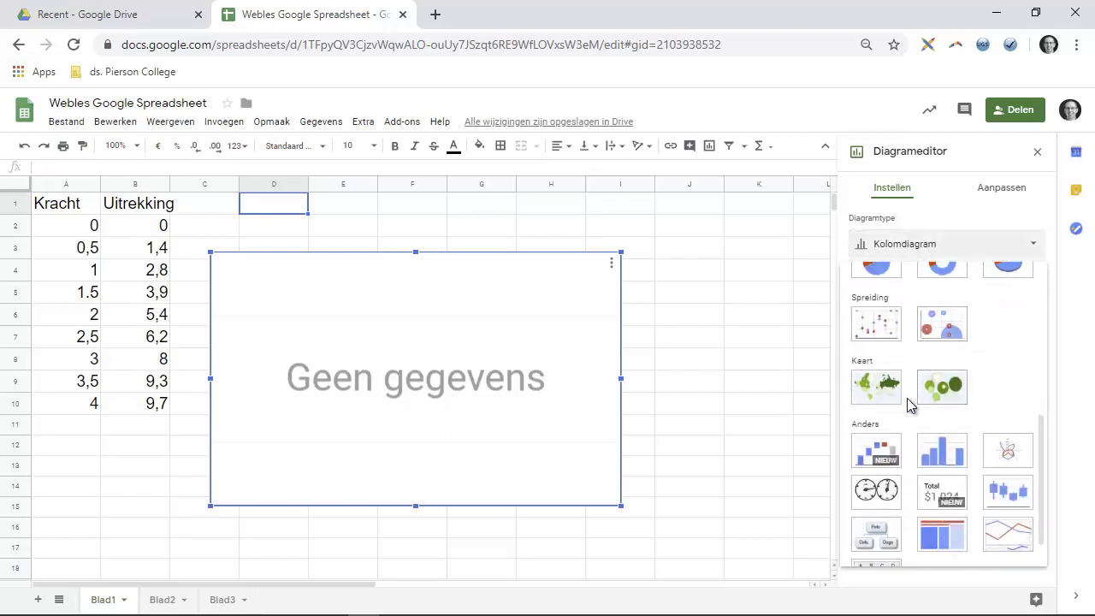
click(882, 329)
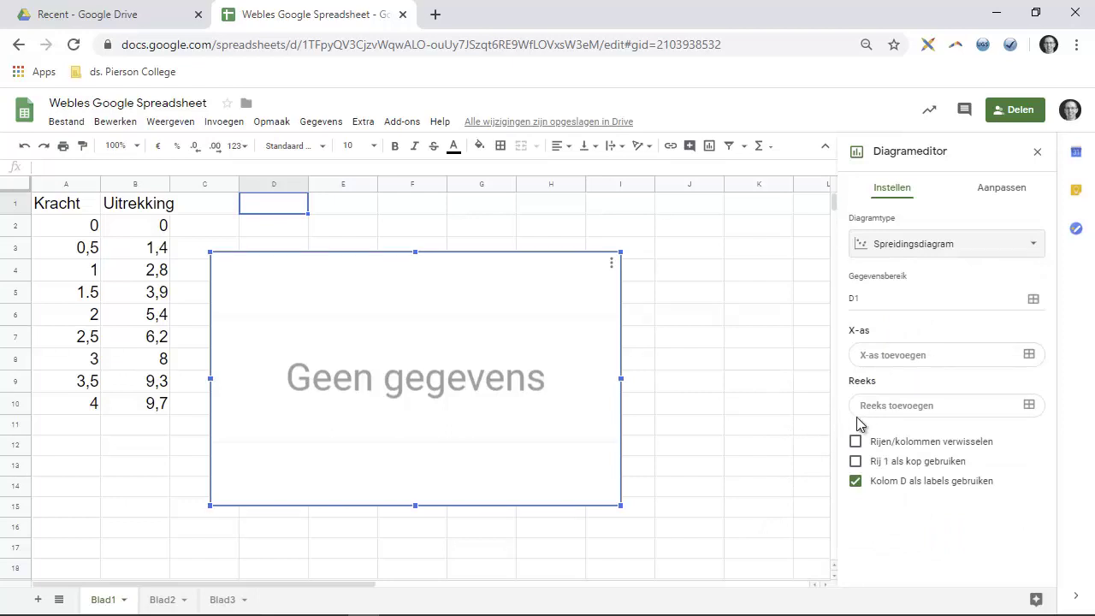
Add series B1:B10 with X-axis A1:A10, using row 1 as headers.
click(899, 409)
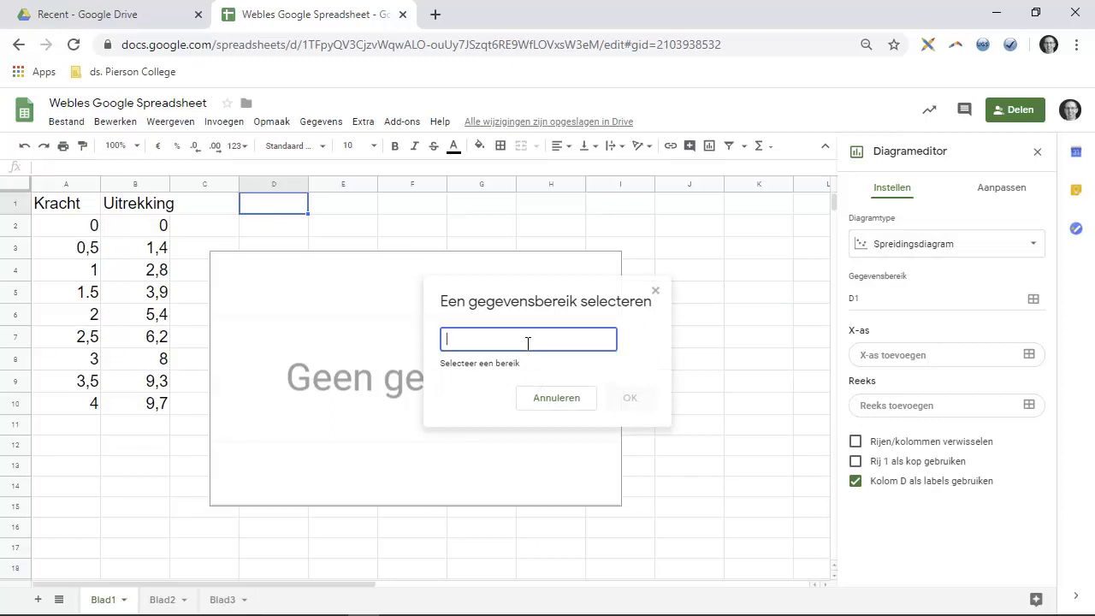
drag(137, 214, 165, 414)
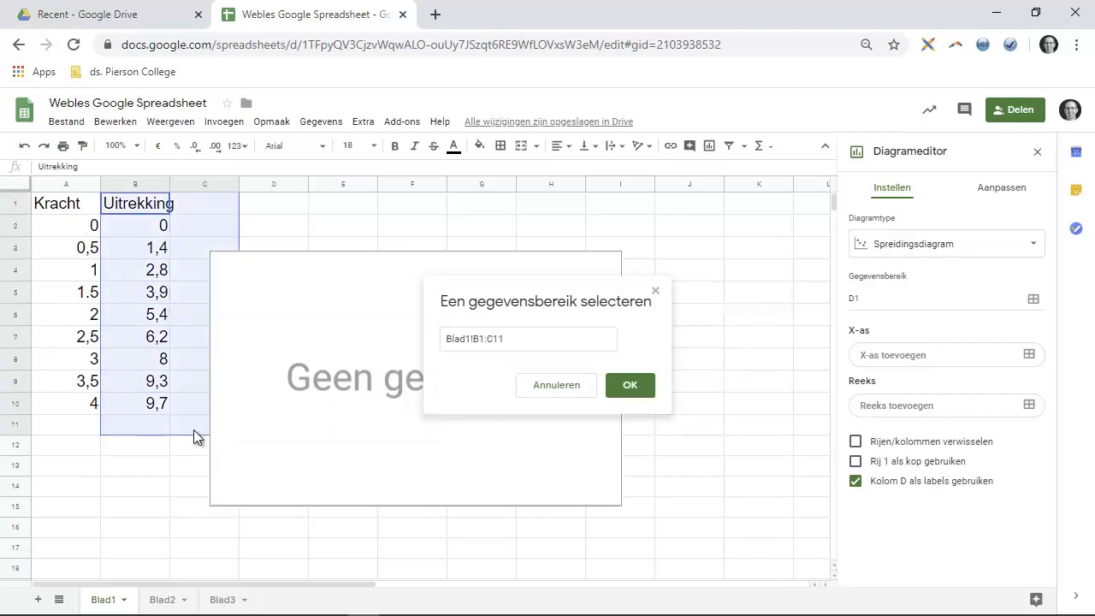
click(621, 389)
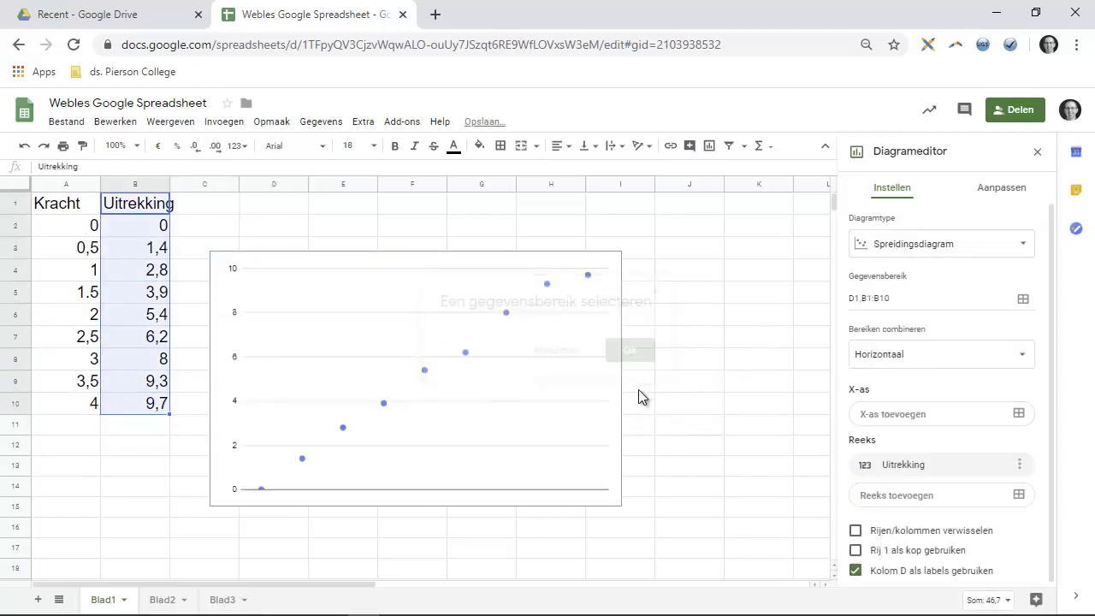
click(901, 414)
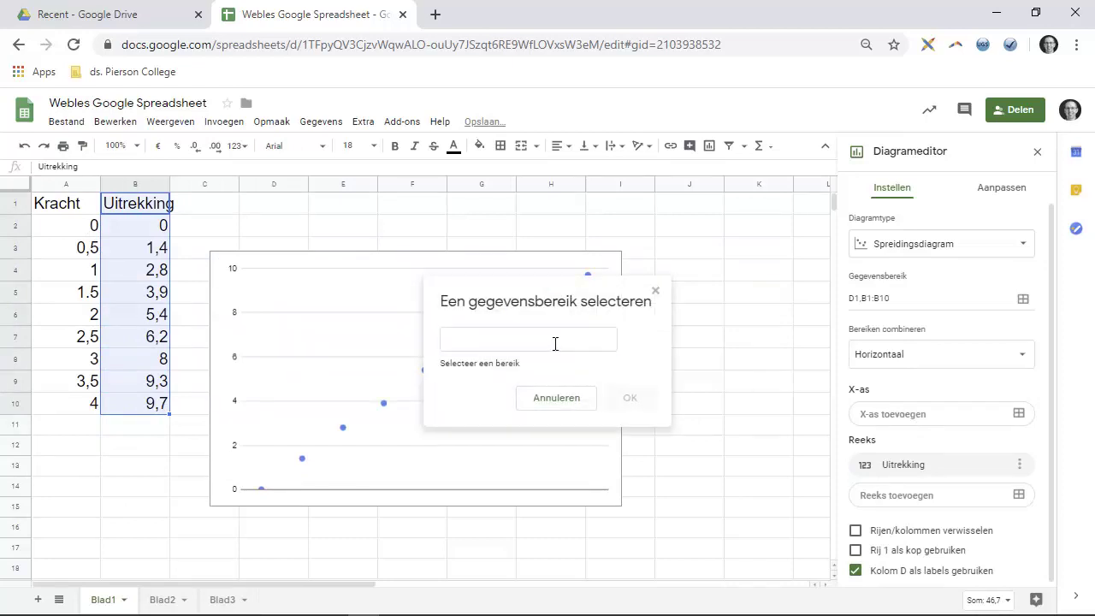
drag(61, 206, 90, 420)
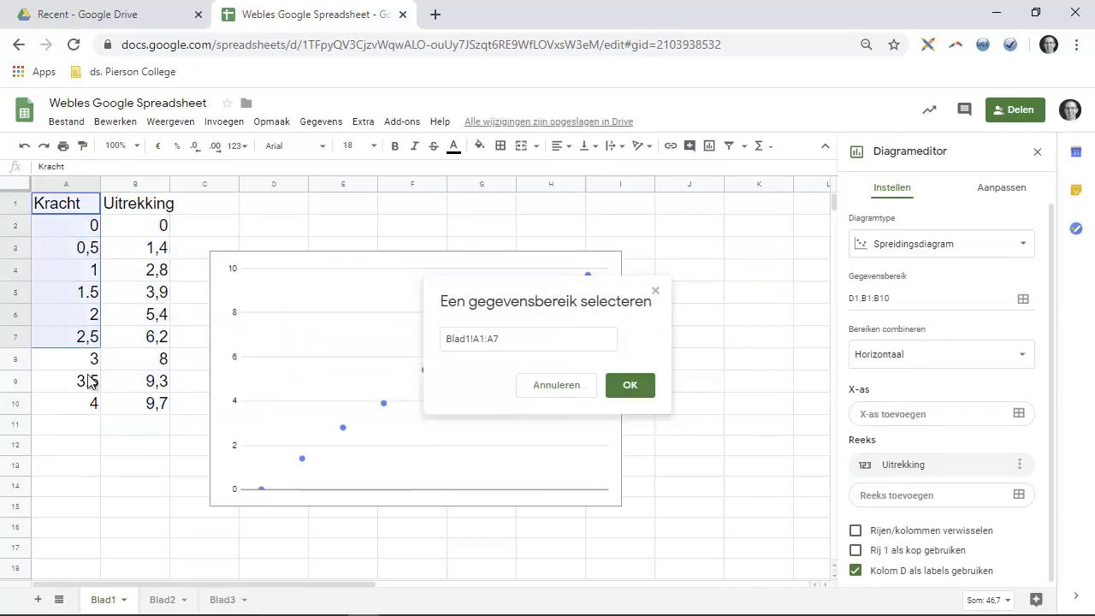
click(606, 390)
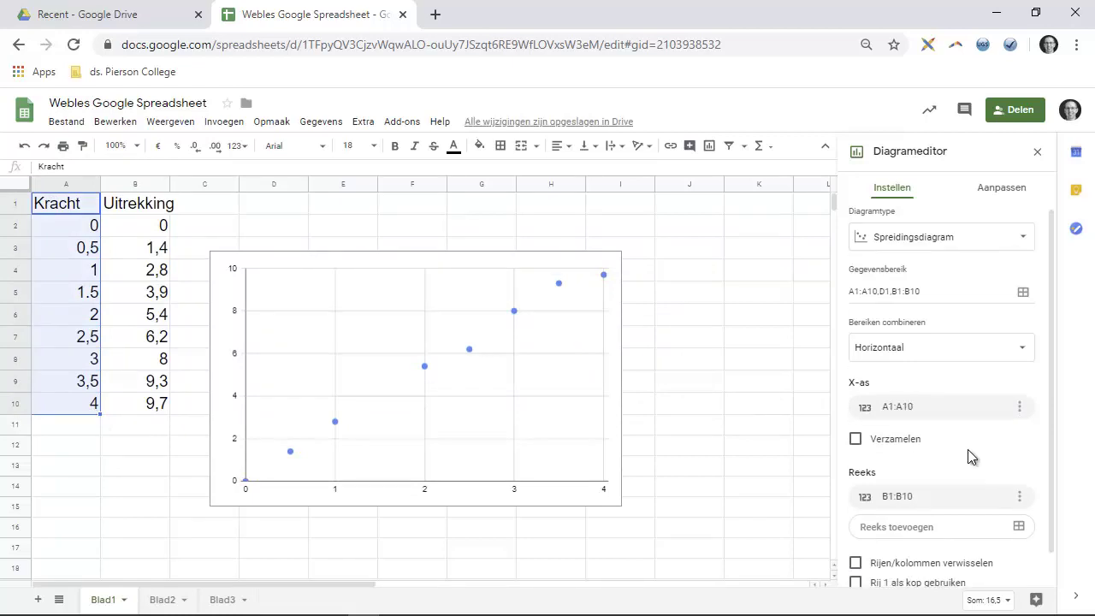
scroll(968, 457, down, 1)
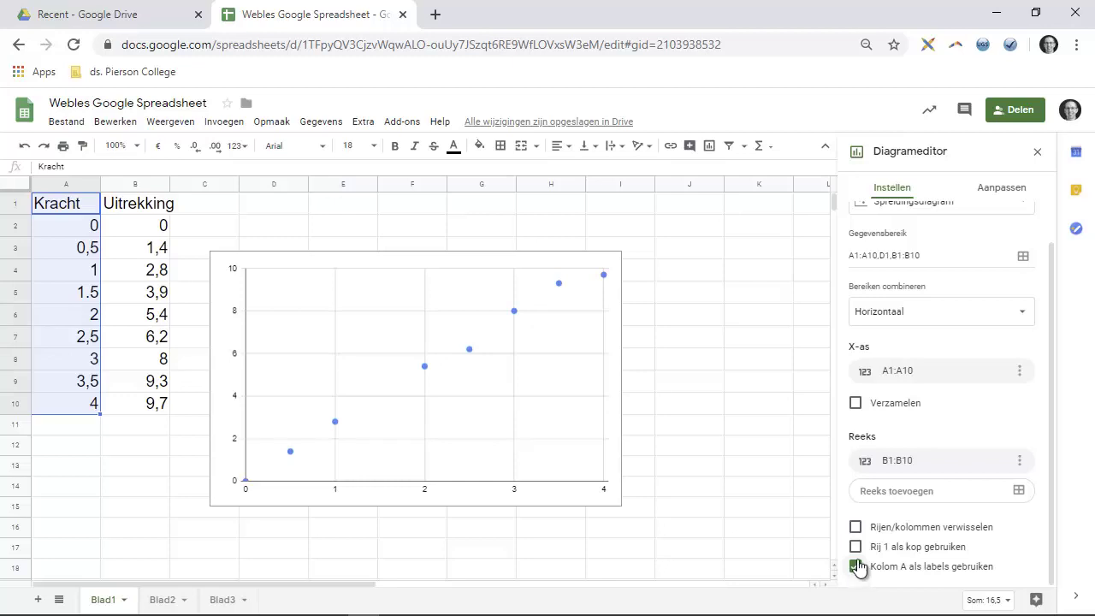
click(855, 547)
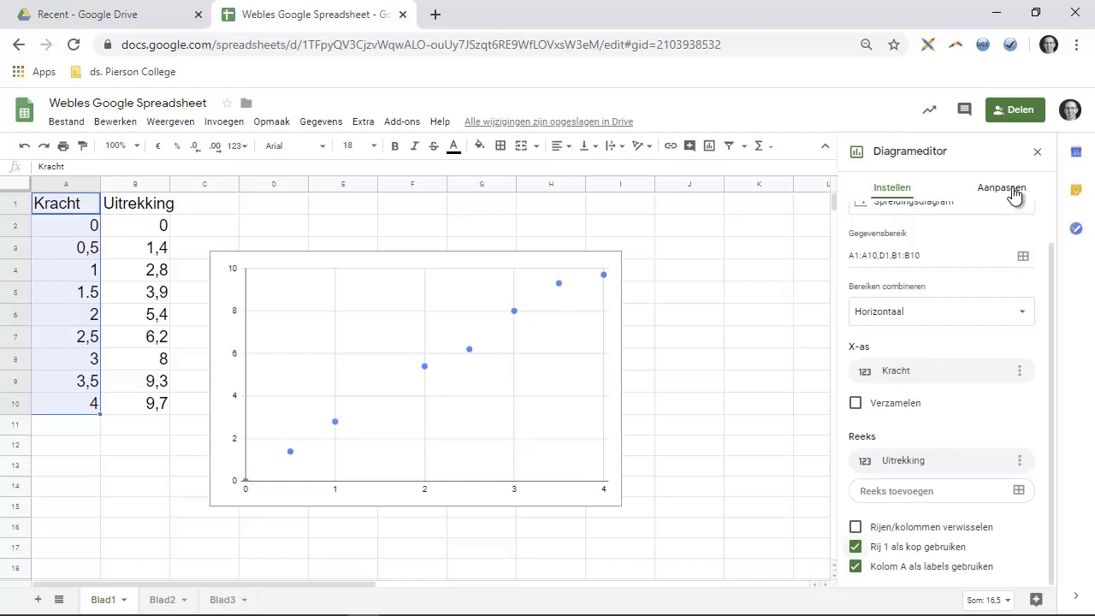
Title the horizontal axis 'Kracht (in N)' with font size 20.
click(1015, 196)
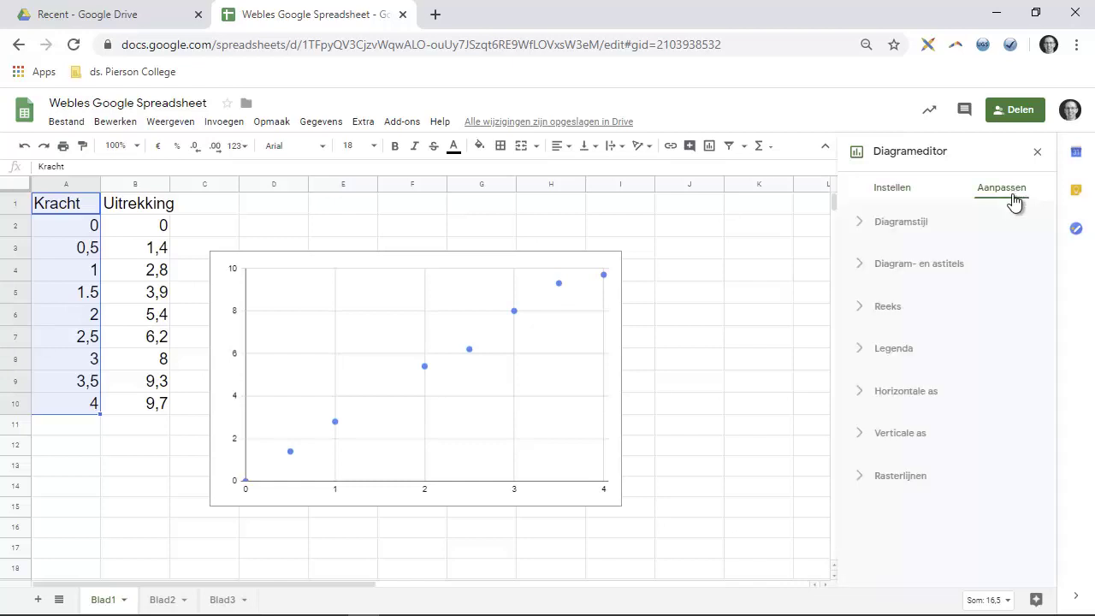
click(937, 272)
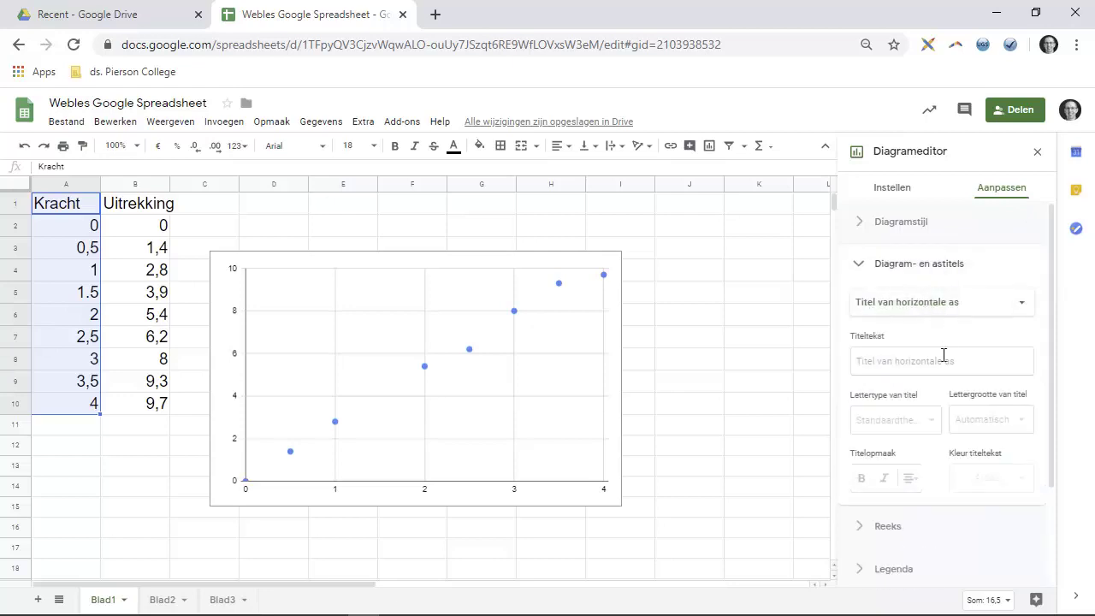
scroll(915, 351, down, 3)
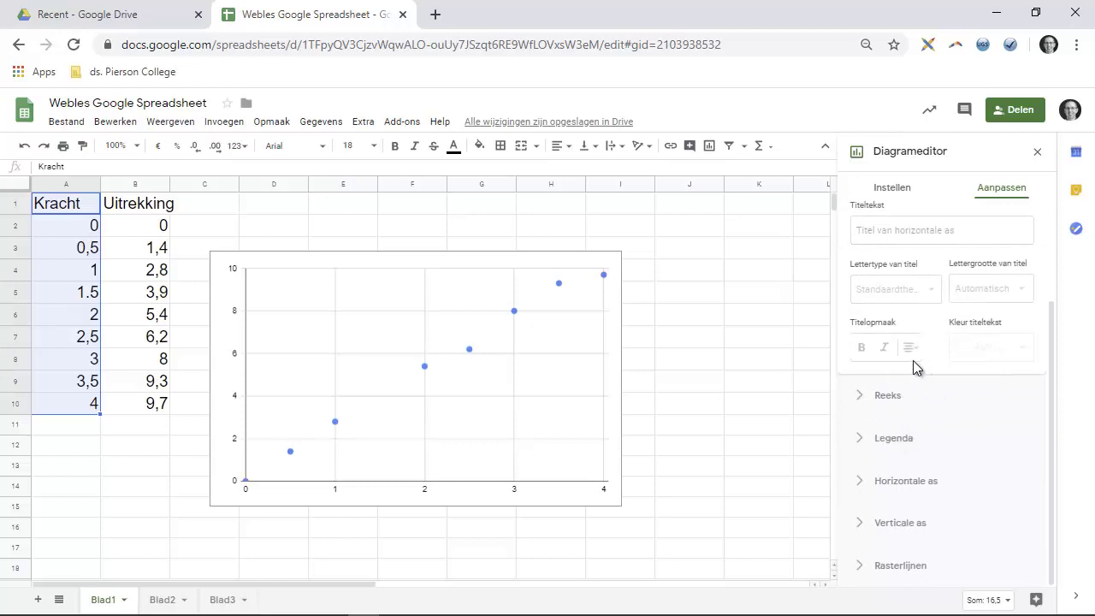
scroll(913, 361, up, 3)
click(912, 305)
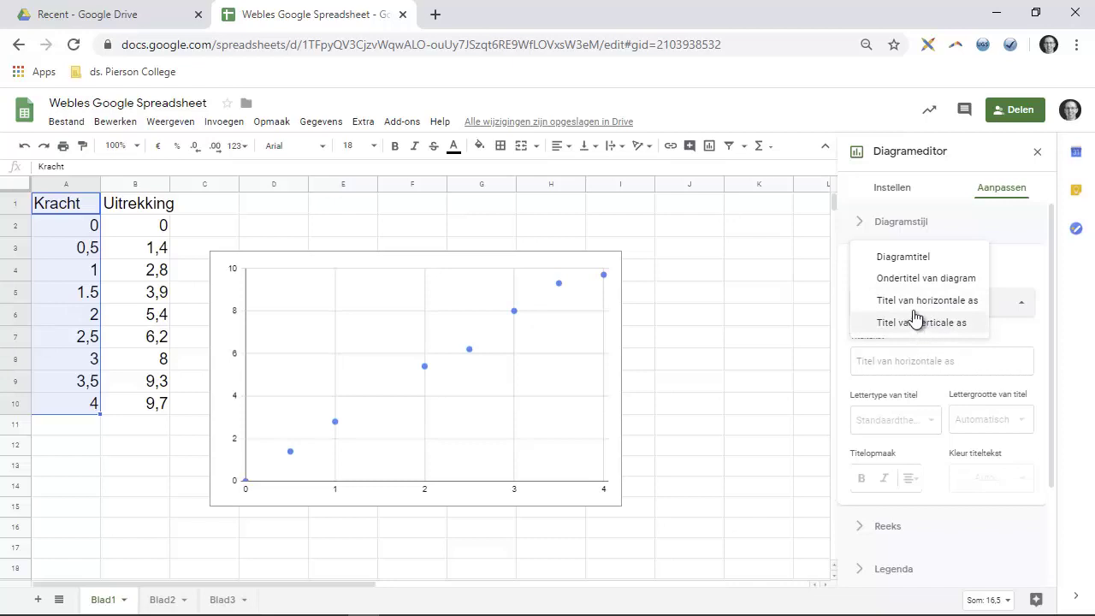
click(912, 305)
click(903, 366)
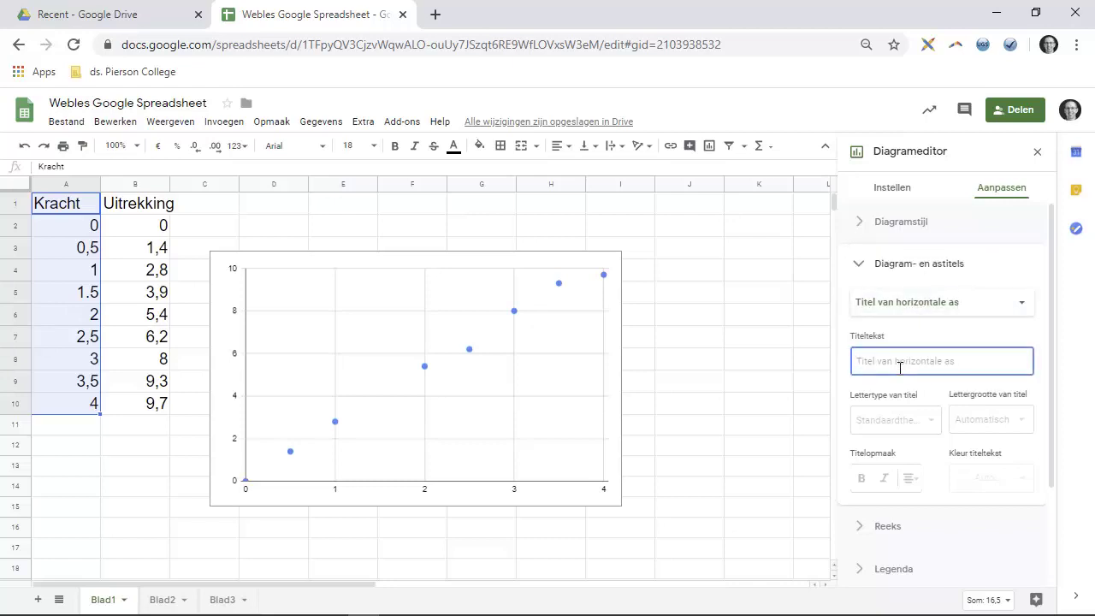
text(Kracht )
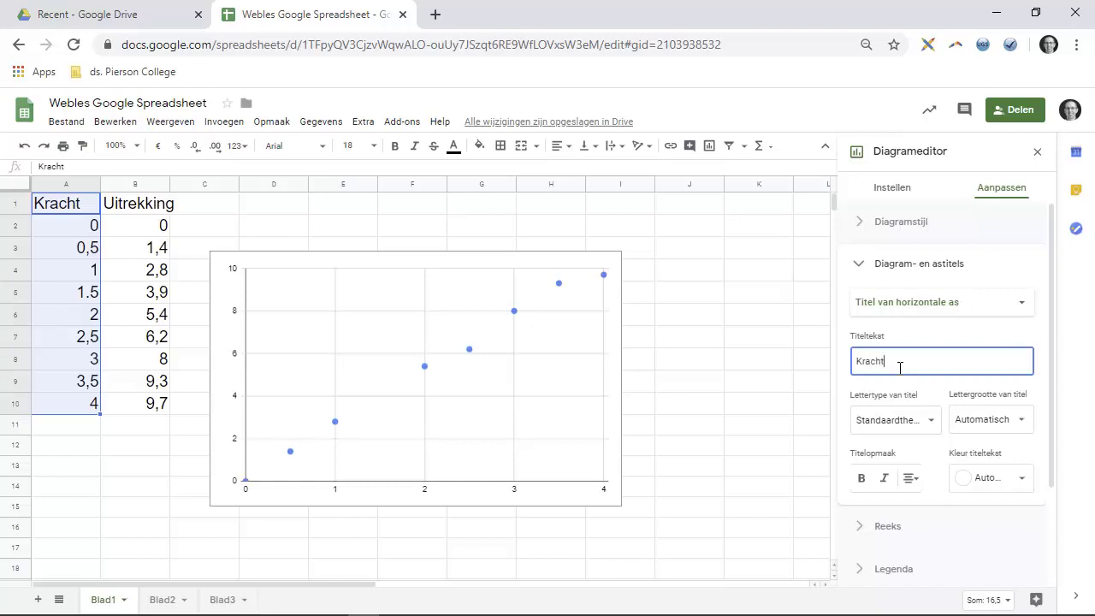
text((in N)
text())
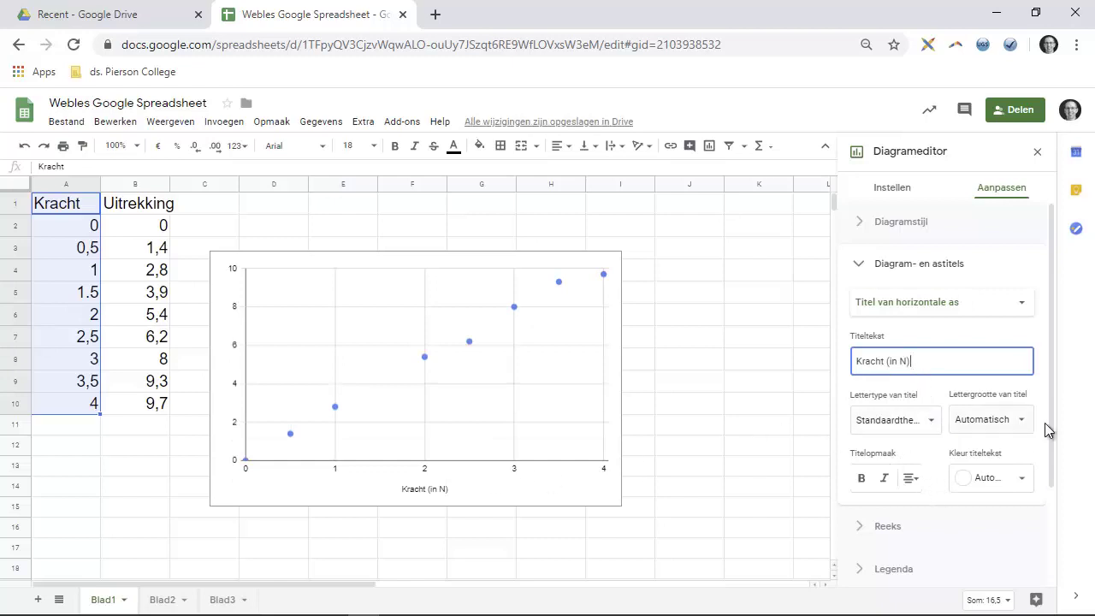
drag(967, 374, 783, 351)
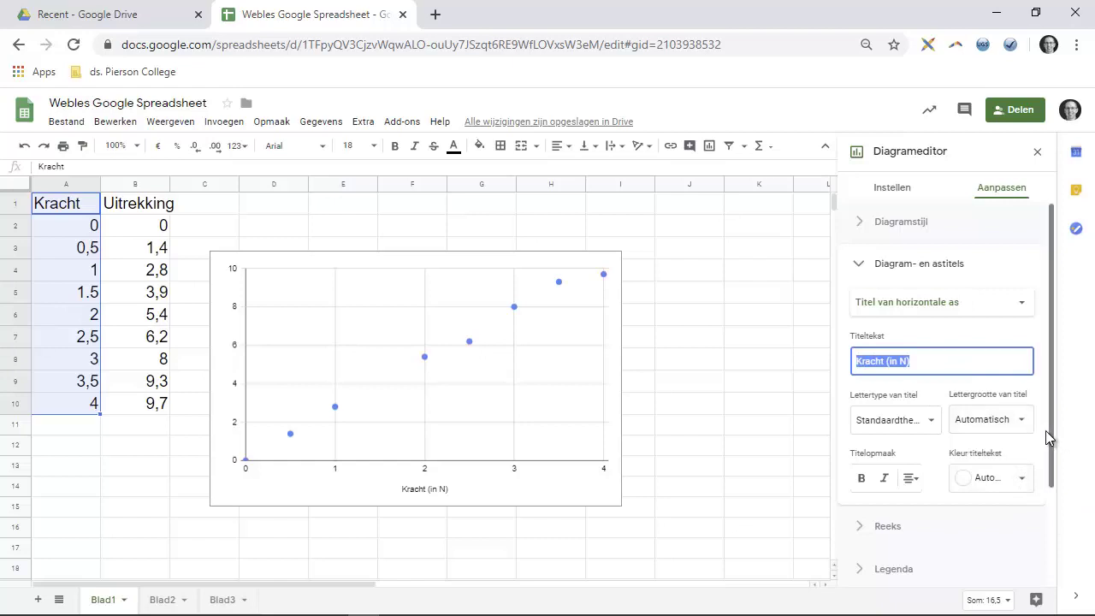
click(1020, 419)
click(990, 326)
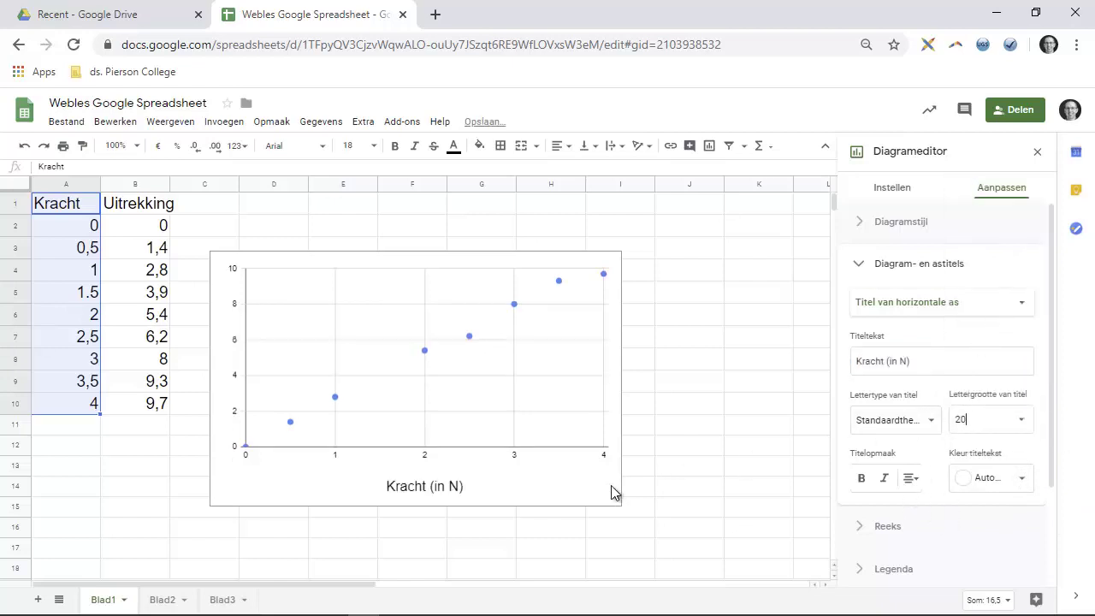
Enlarge the chart toward the upper right and lower right.
click(581, 480)
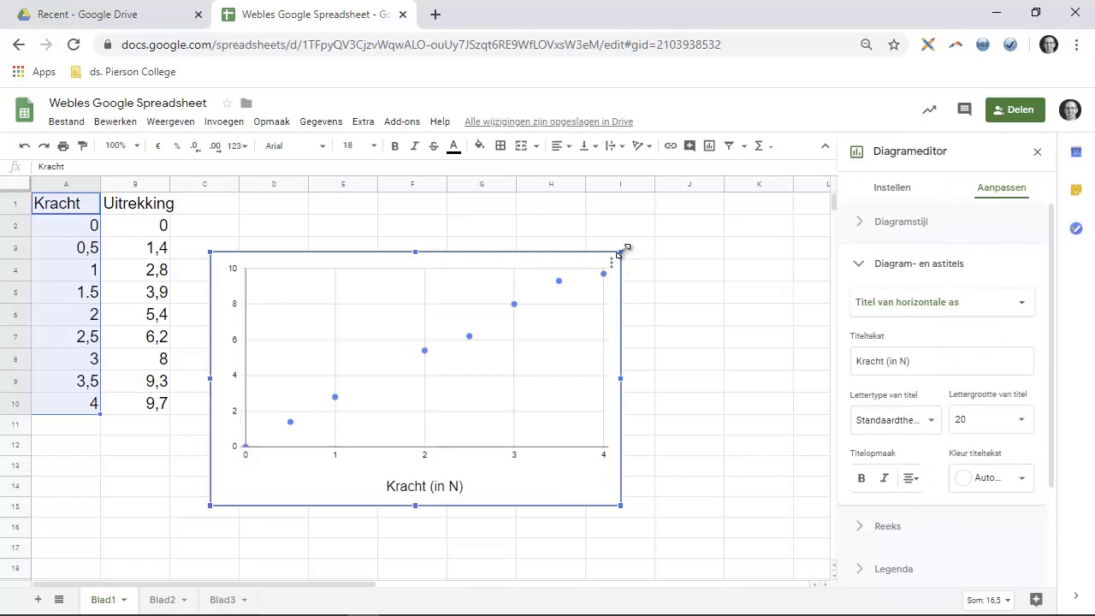
drag(621, 253, 703, 201)
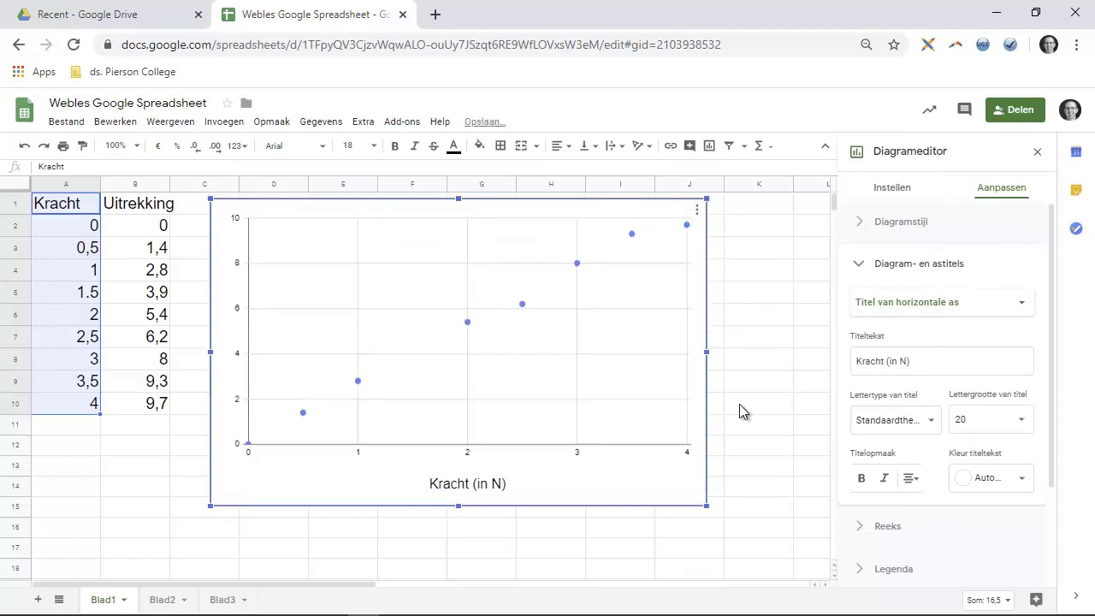
drag(707, 505, 770, 544)
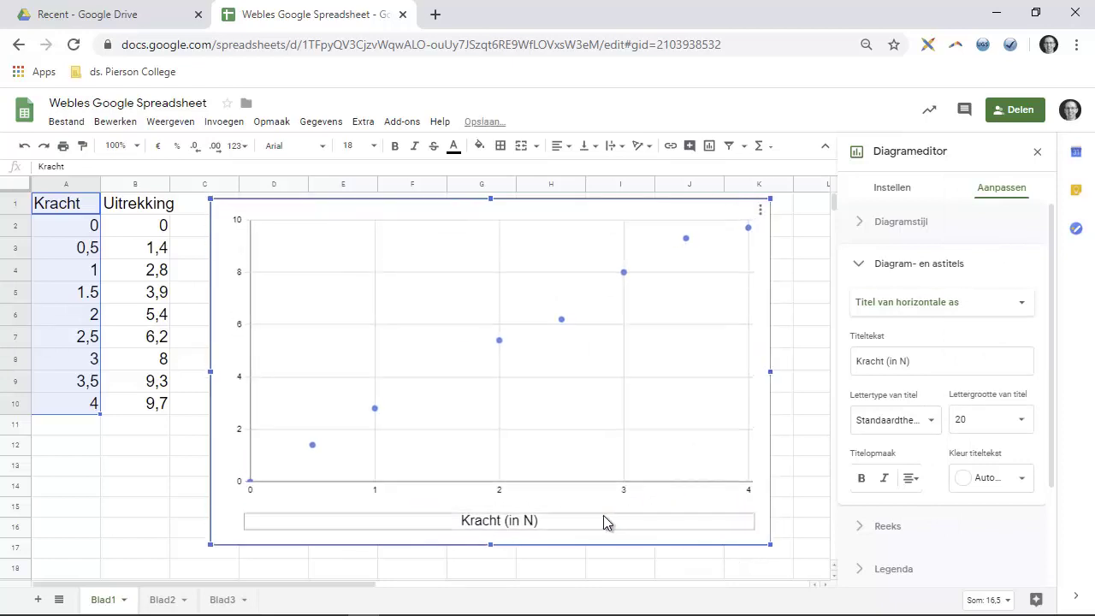
Title the vertical axis 'Uitrekking (in cm)' with font size 20.
click(939, 305)
click(948, 326)
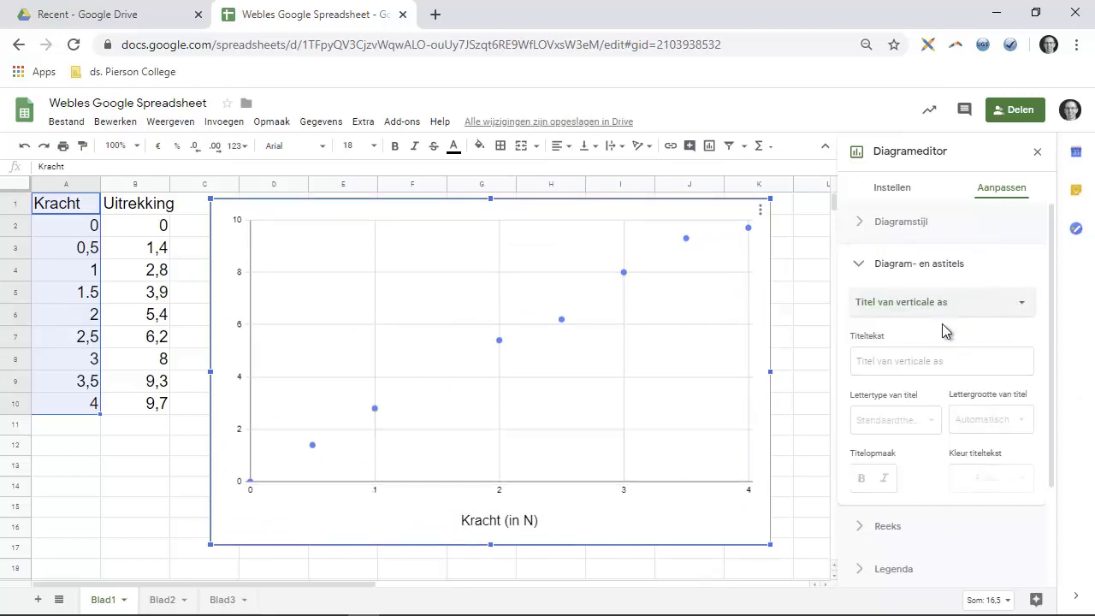
click(926, 361)
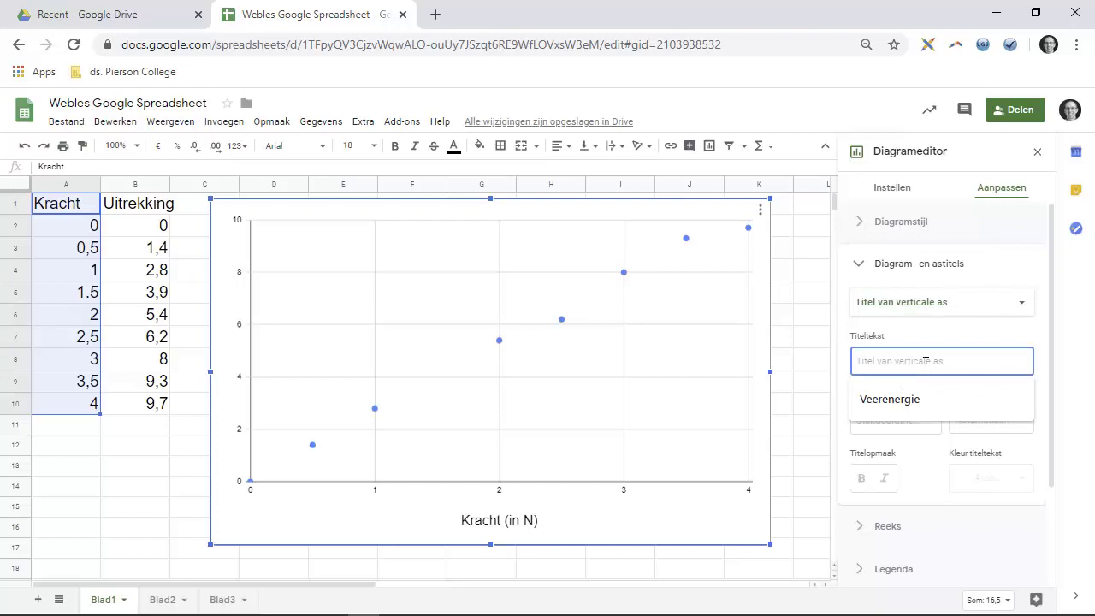
text(Ui)
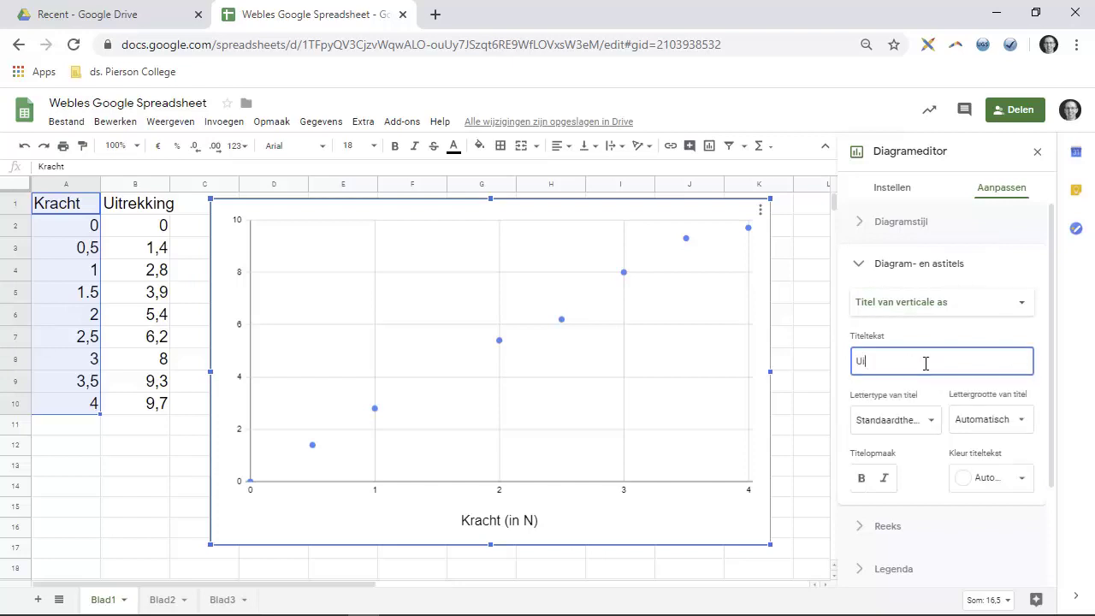
text(trekking )
text(()
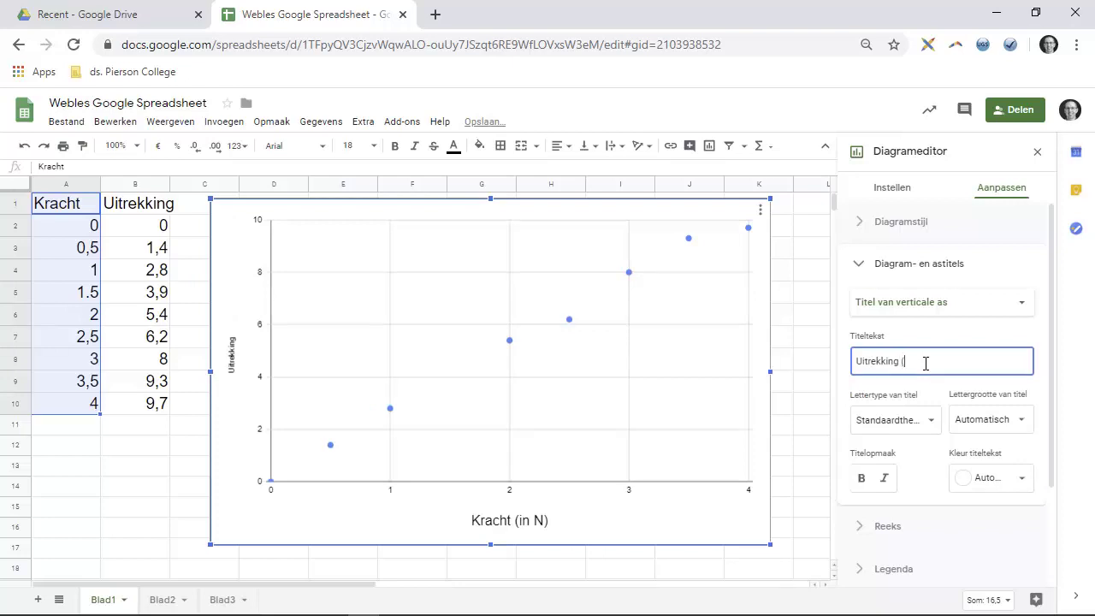
text(in cm))
click(991, 419)
click(997, 333)
click(984, 419)
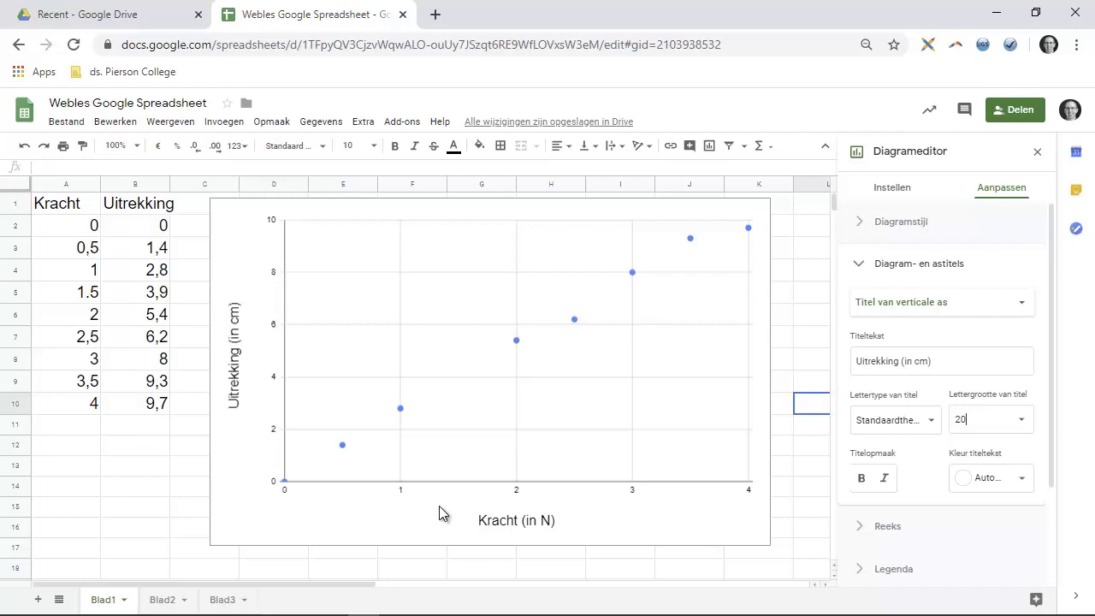
In horizontal axis settings, try a maximum of 2, then clear it to keep 0–4.
click(518, 492)
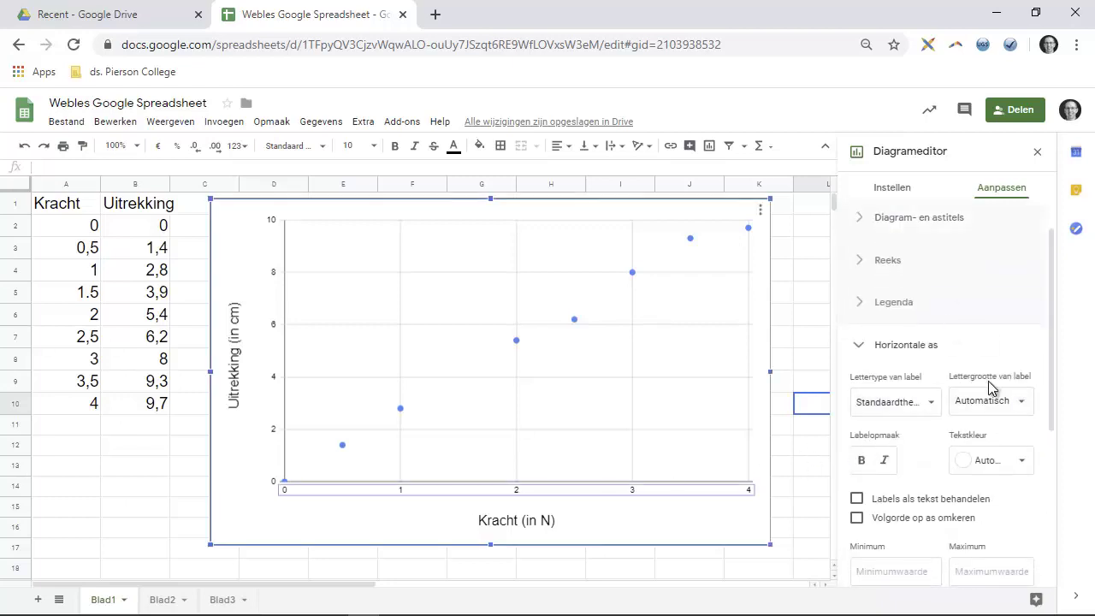
scroll(1002, 440, down, 2)
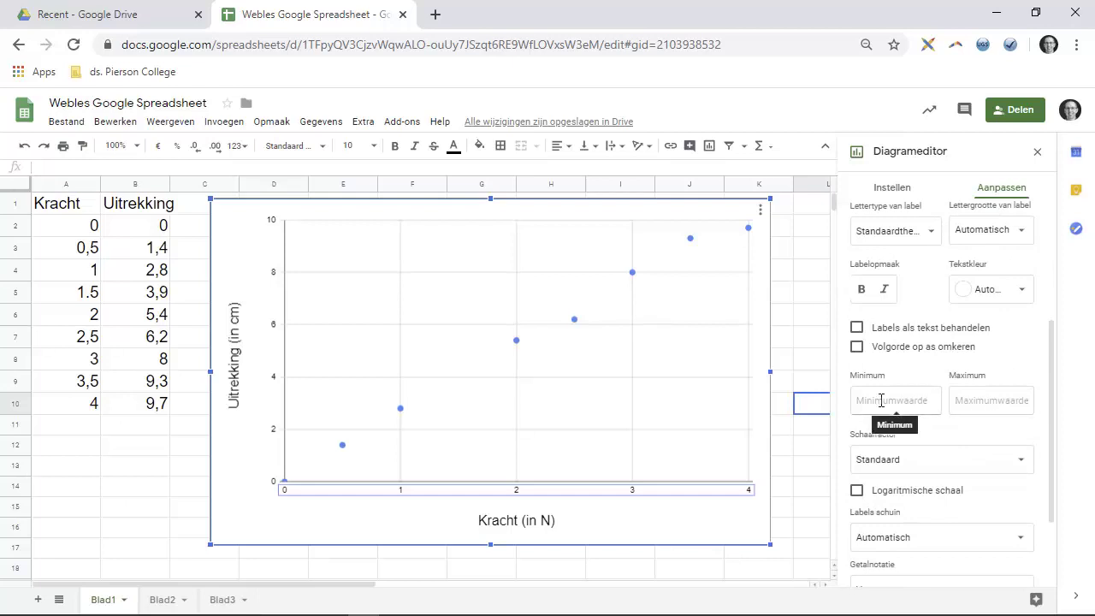
click(995, 406)
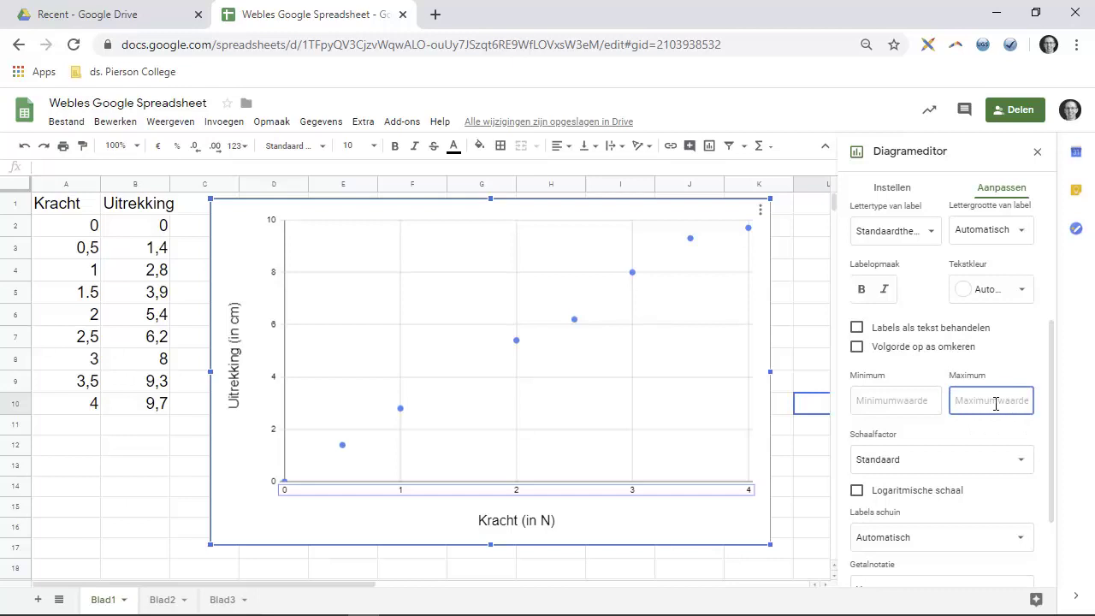
text(2)
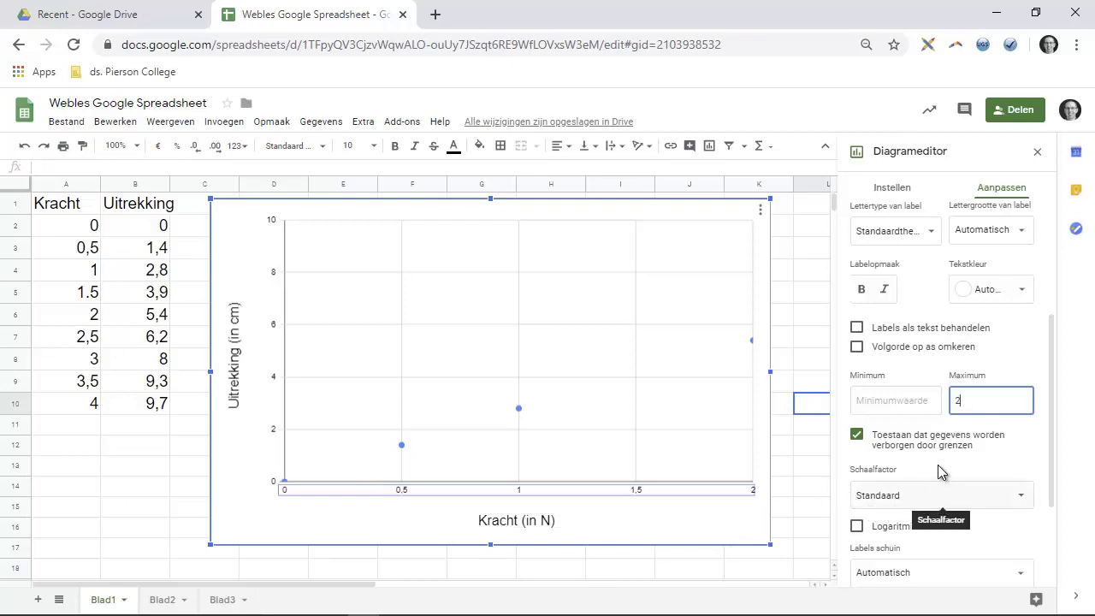
key(BackSpace)
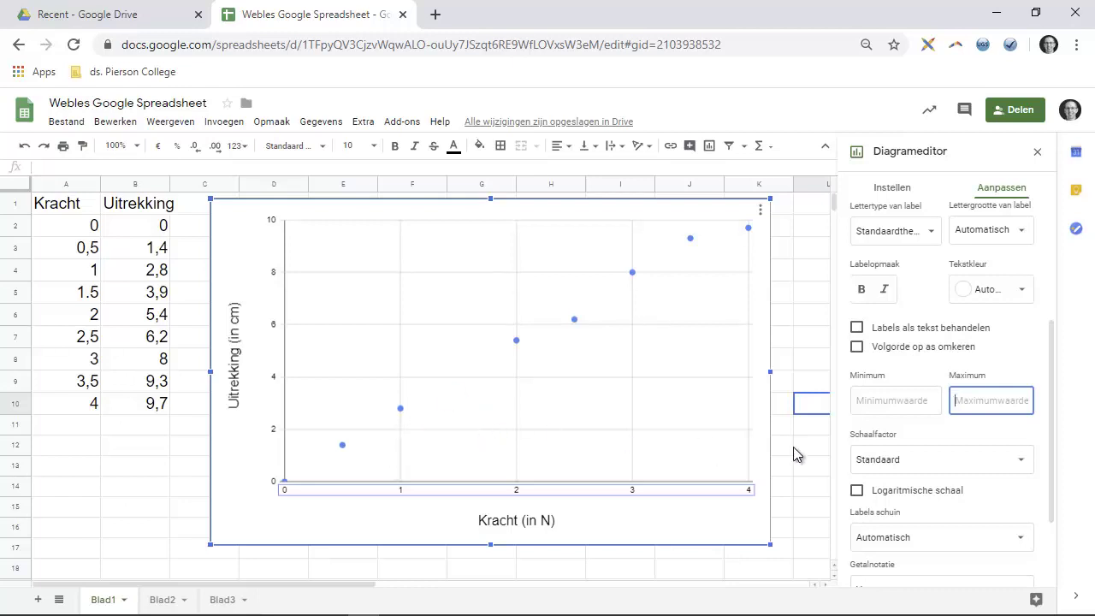
scroll(973, 486, down, 3)
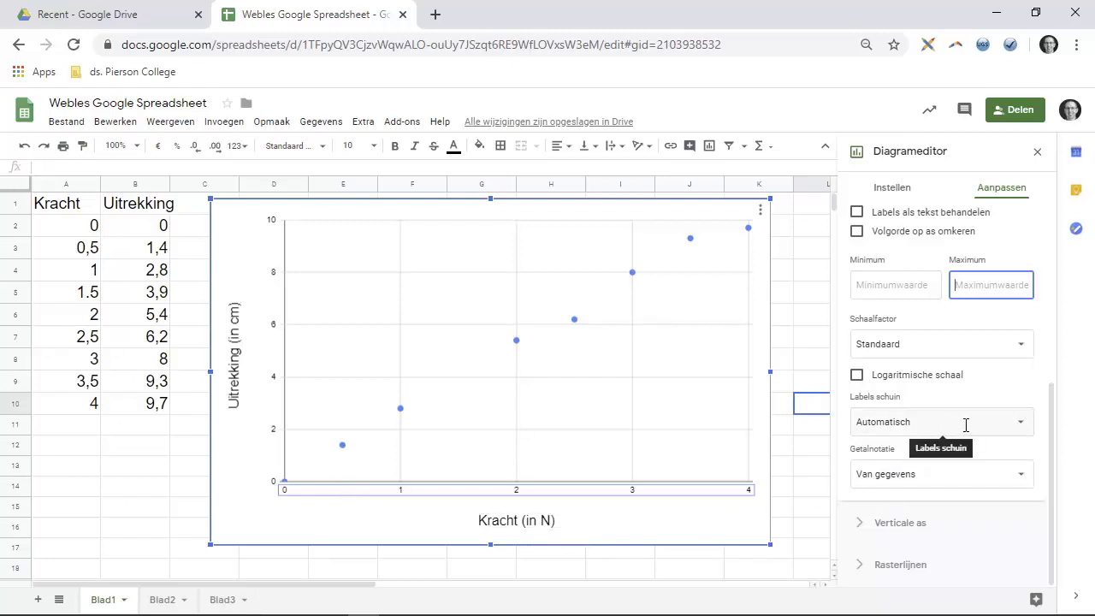
click(960, 346)
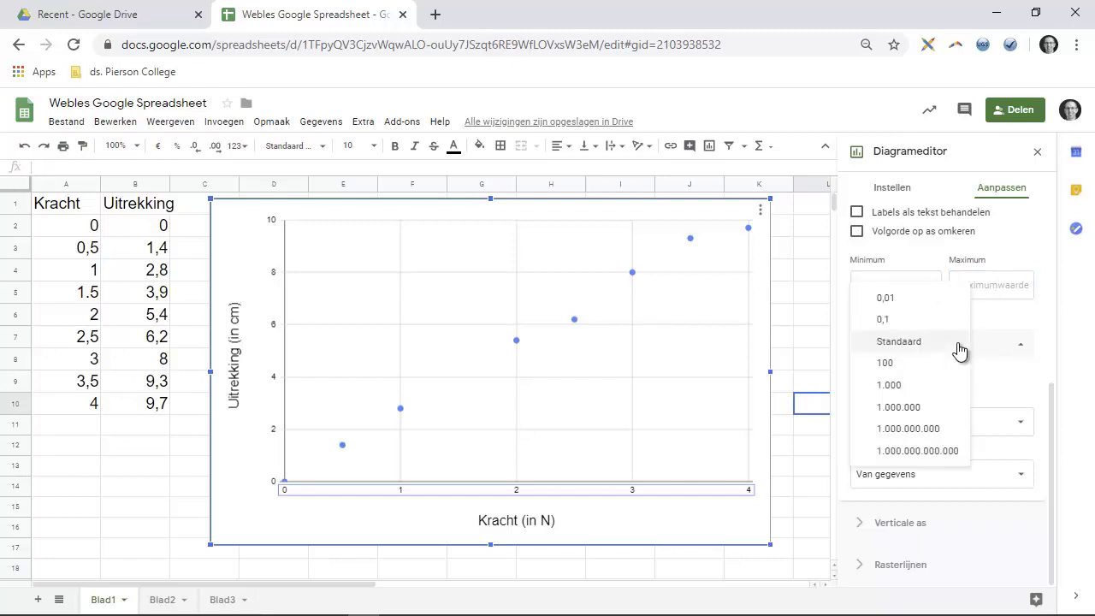
click(912, 398)
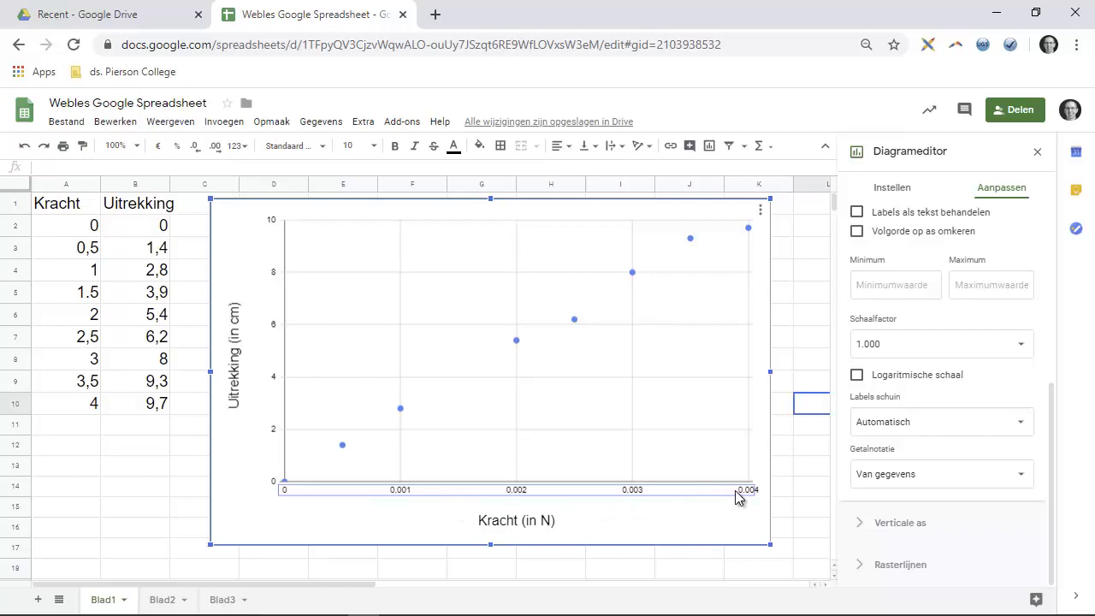
click(926, 347)
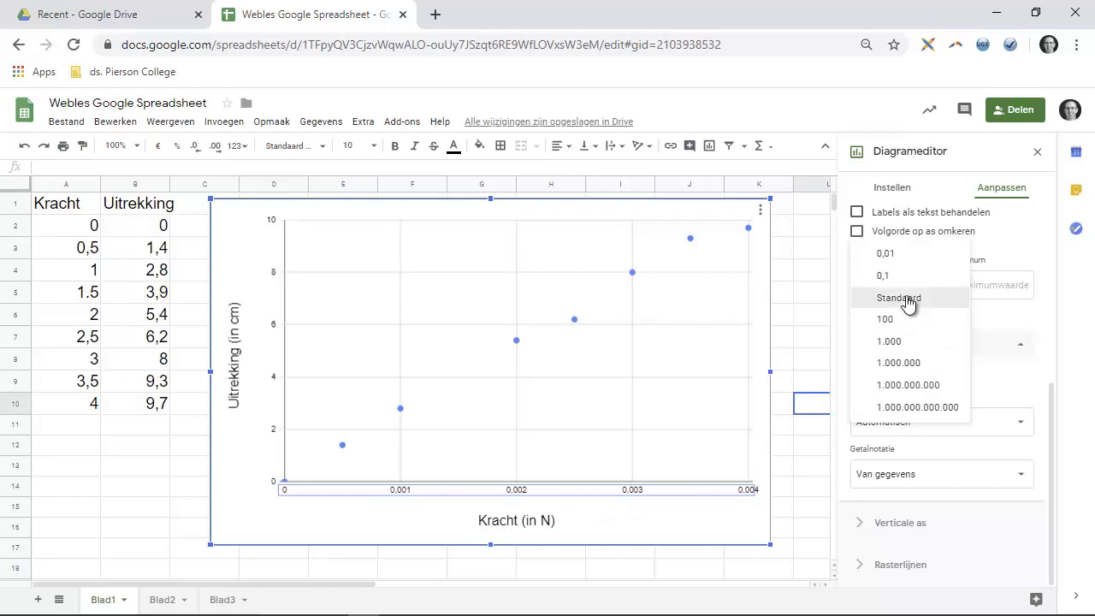
click(905, 298)
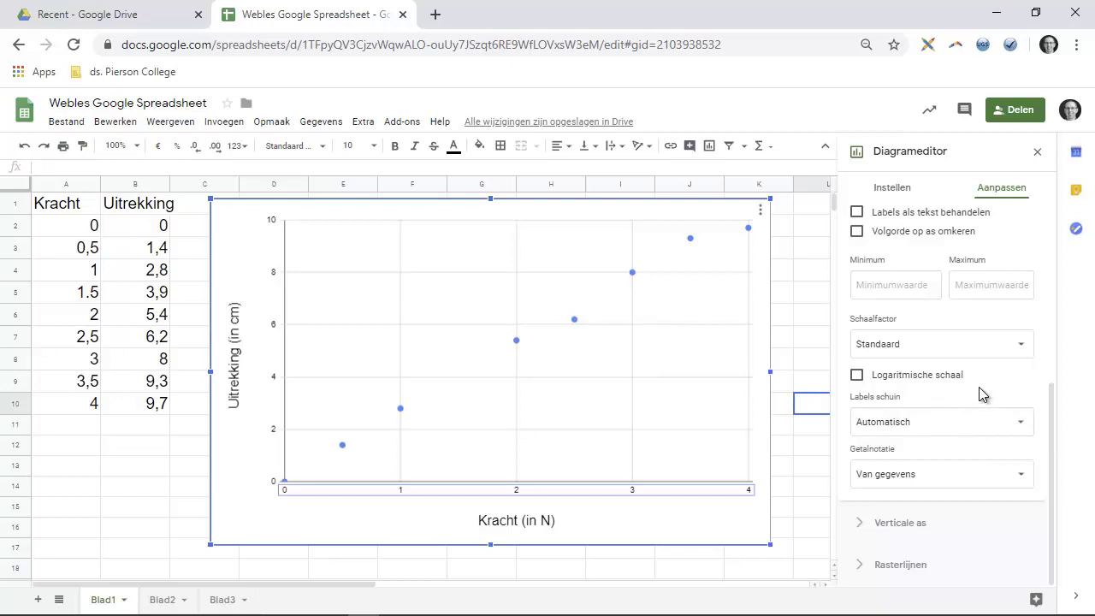
Set the vertical axis minor gridline count to 2.
click(882, 567)
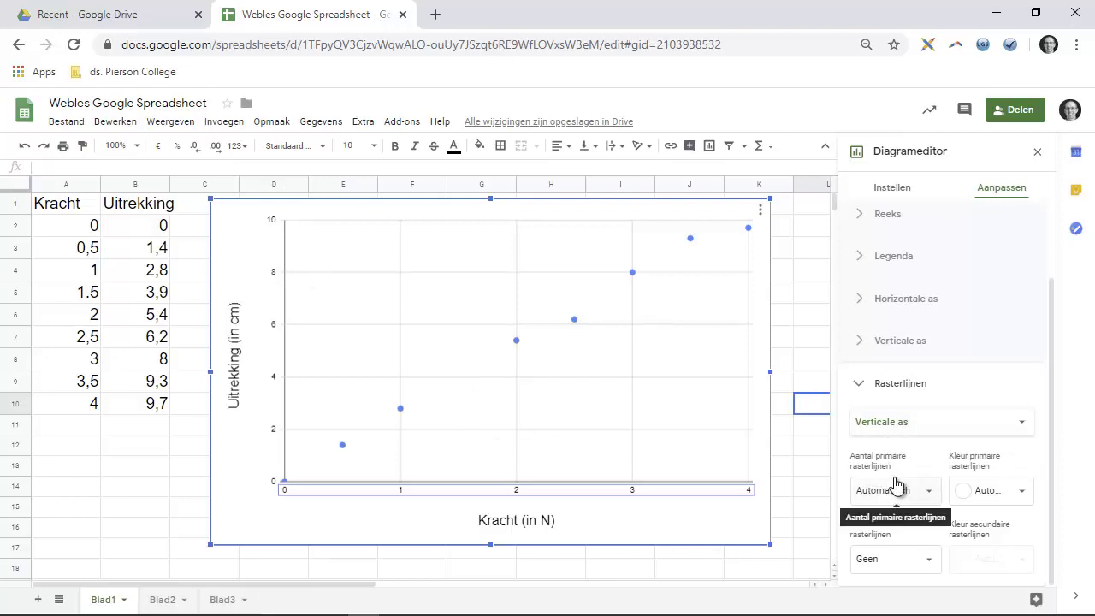
click(929, 559)
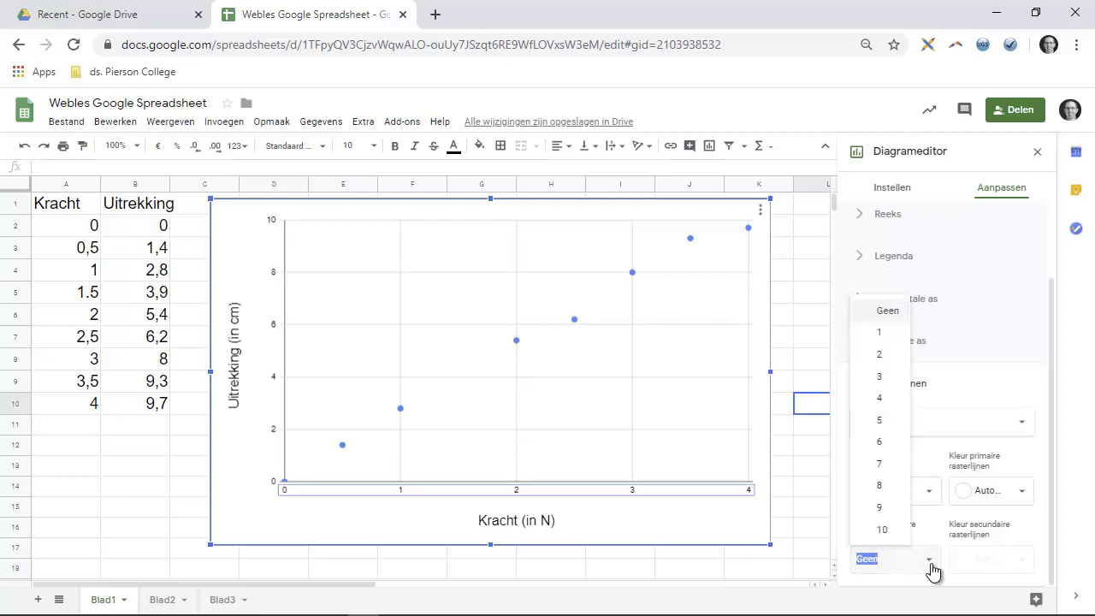
click(881, 354)
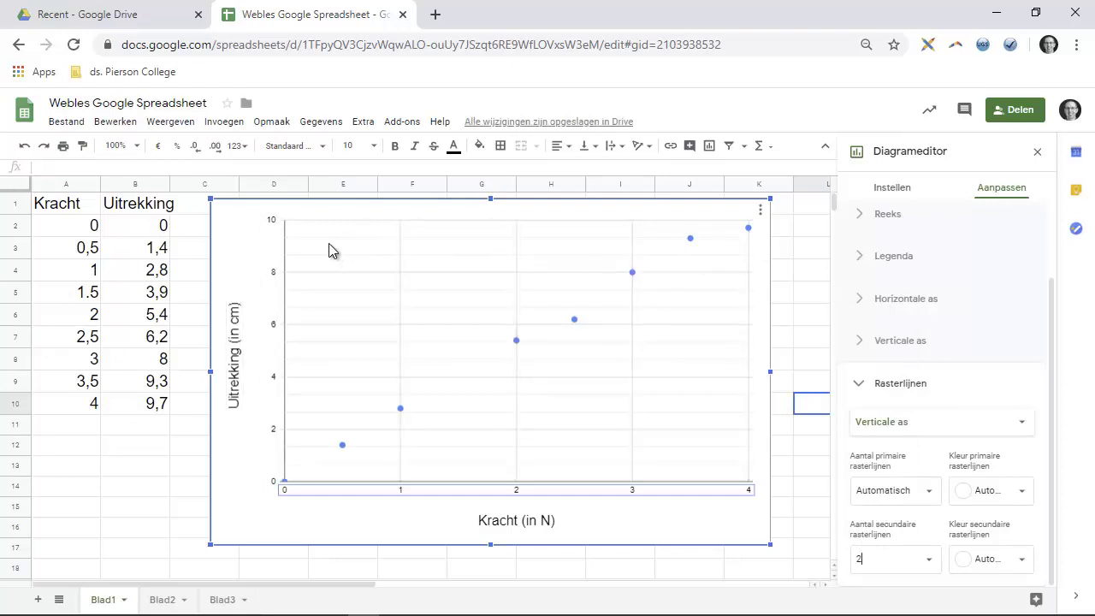
Set the horizontal axis minor gridline count to 2 as well.
click(942, 422)
click(909, 398)
scroll(860, 488, down, 1)
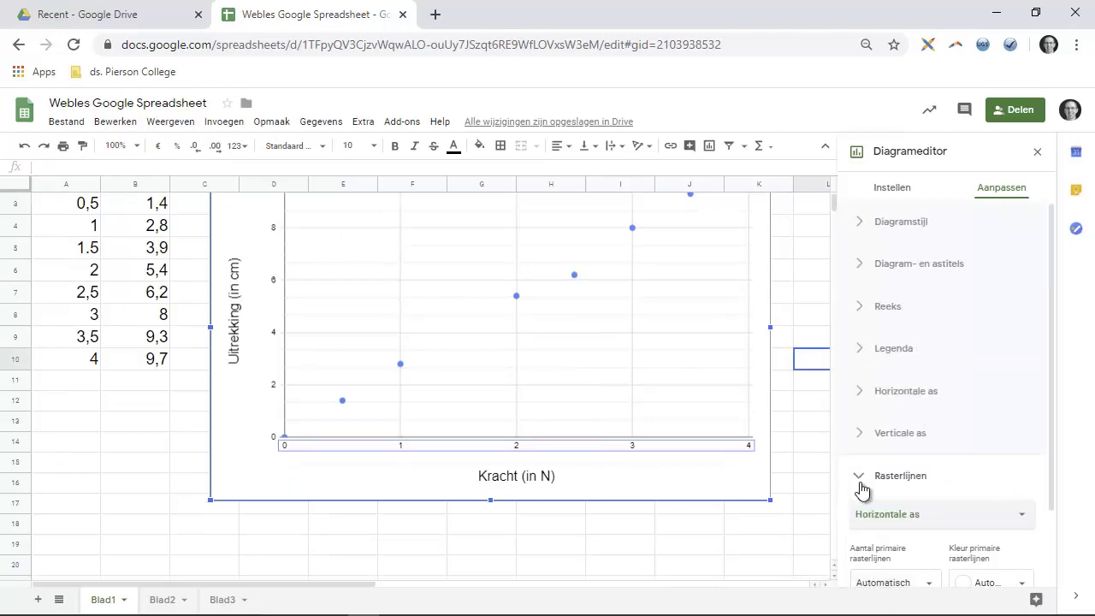
scroll(892, 492, down, 2)
click(881, 559)
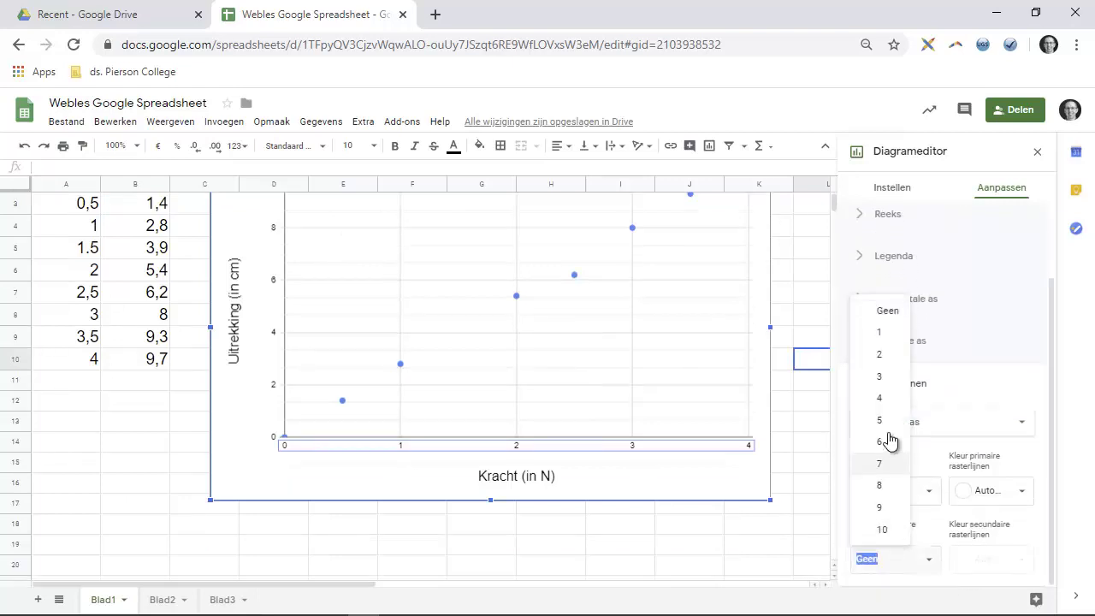
click(879, 354)
scroll(702, 411, up, 1)
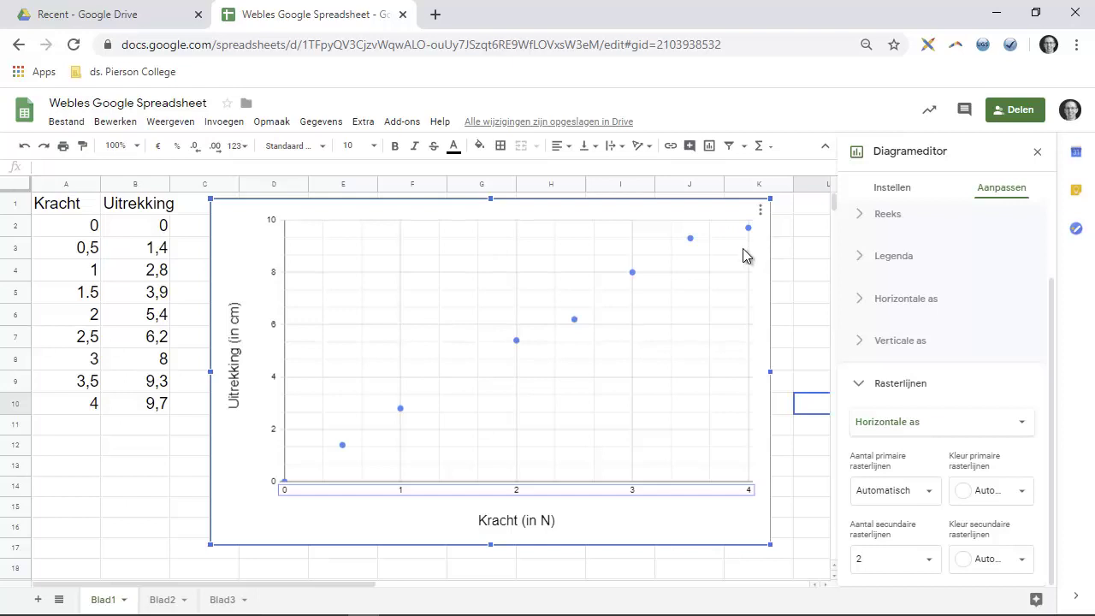
click(289, 481)
click(889, 220)
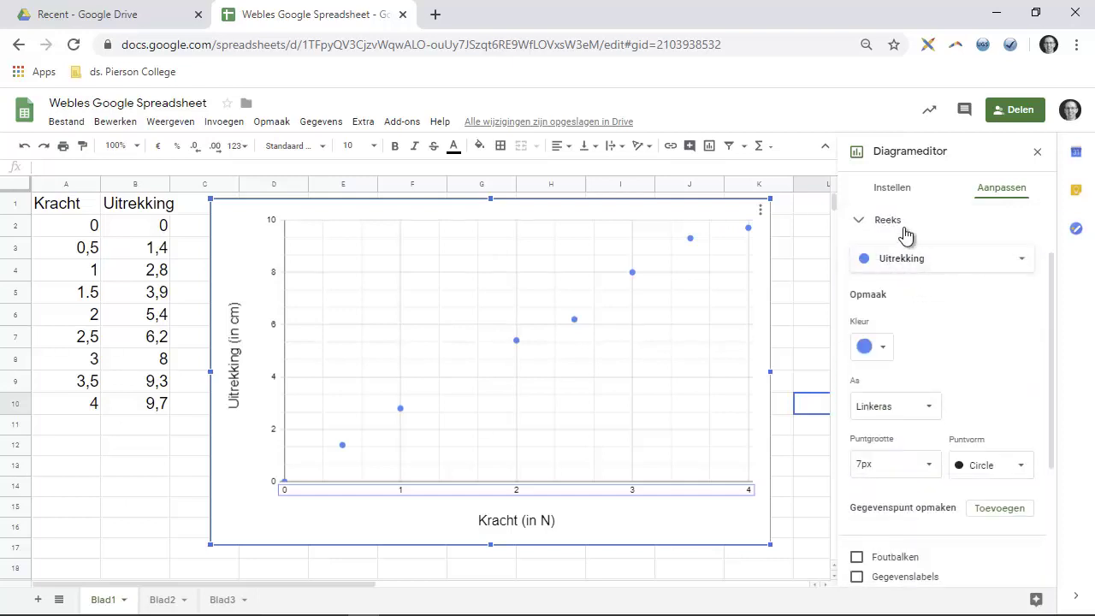
scroll(953, 316, down, 1)
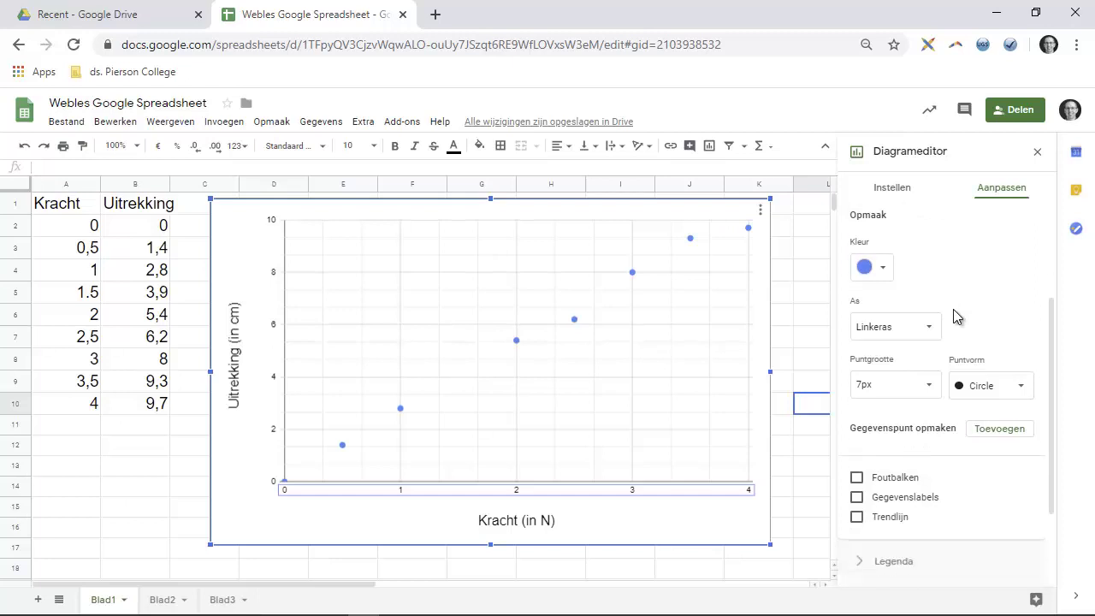
scroll(953, 313, down, 1)
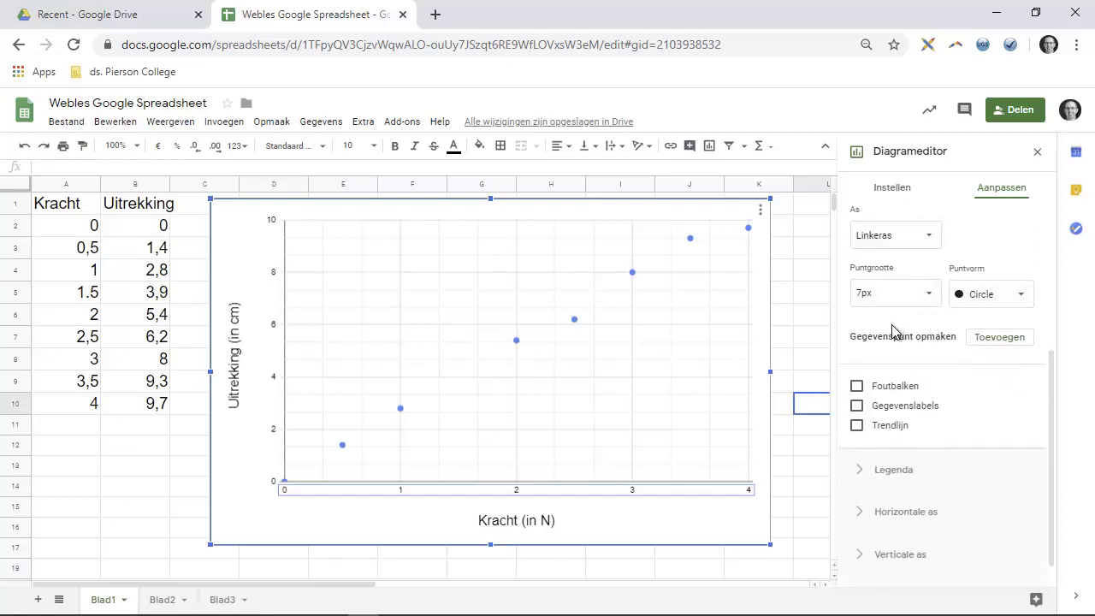
click(857, 426)
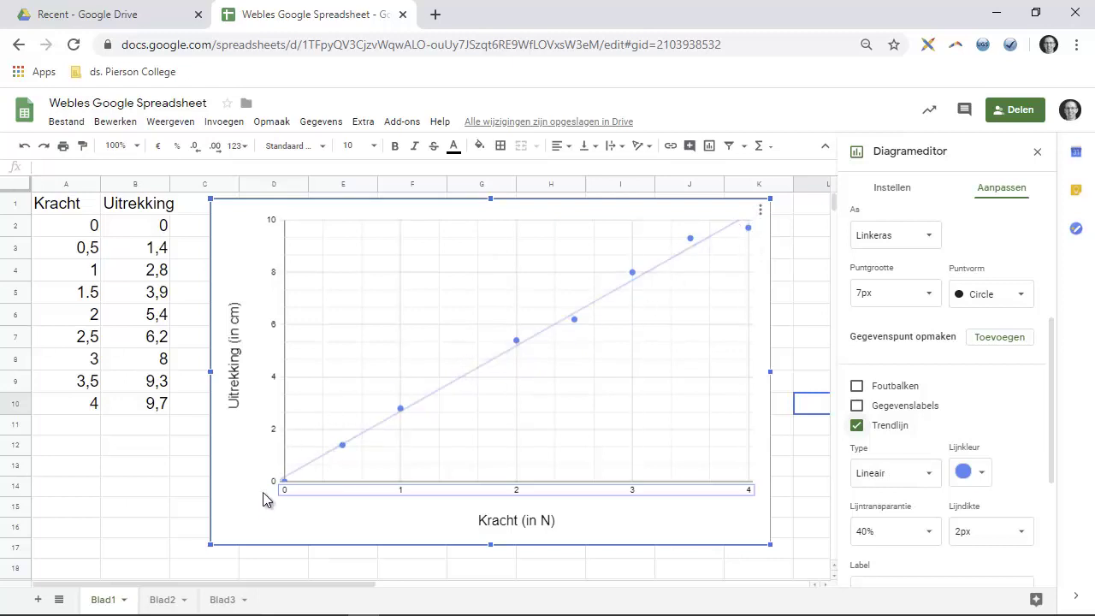
click(908, 477)
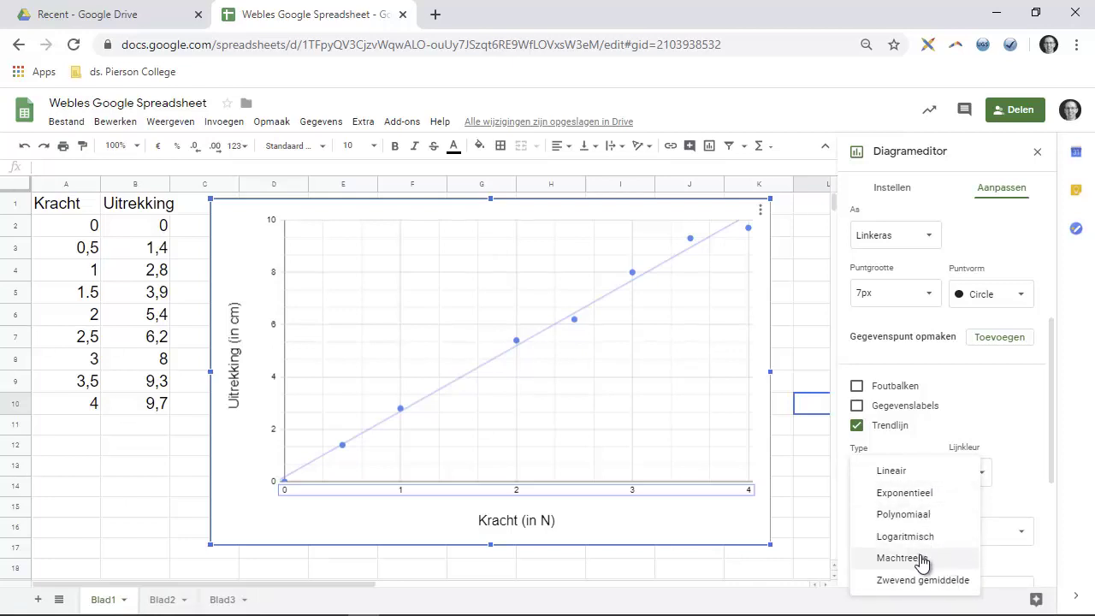
click(921, 558)
click(914, 485)
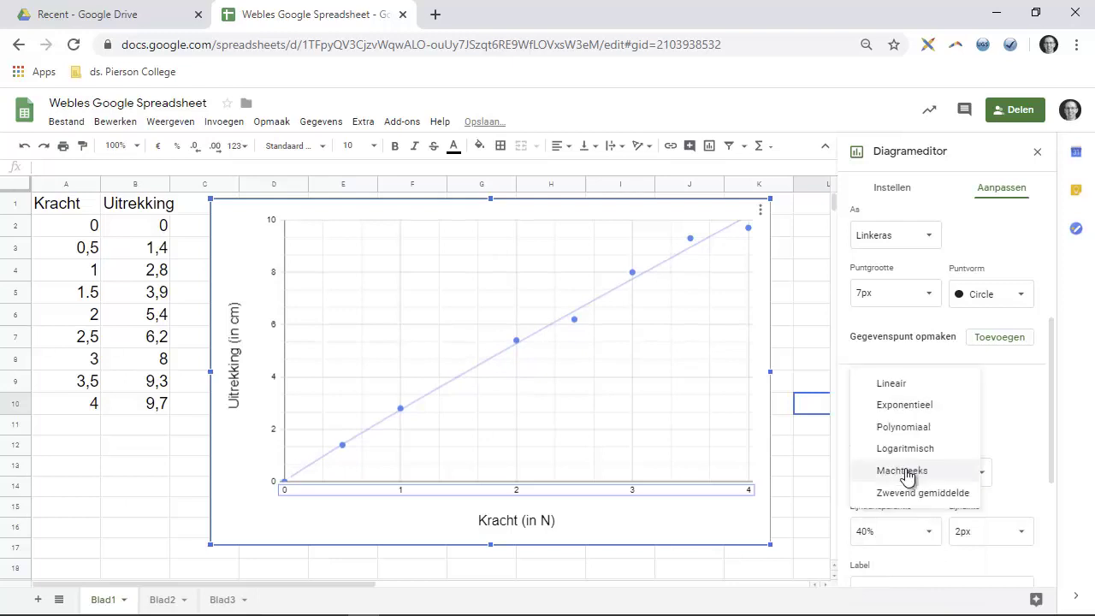
click(885, 383)
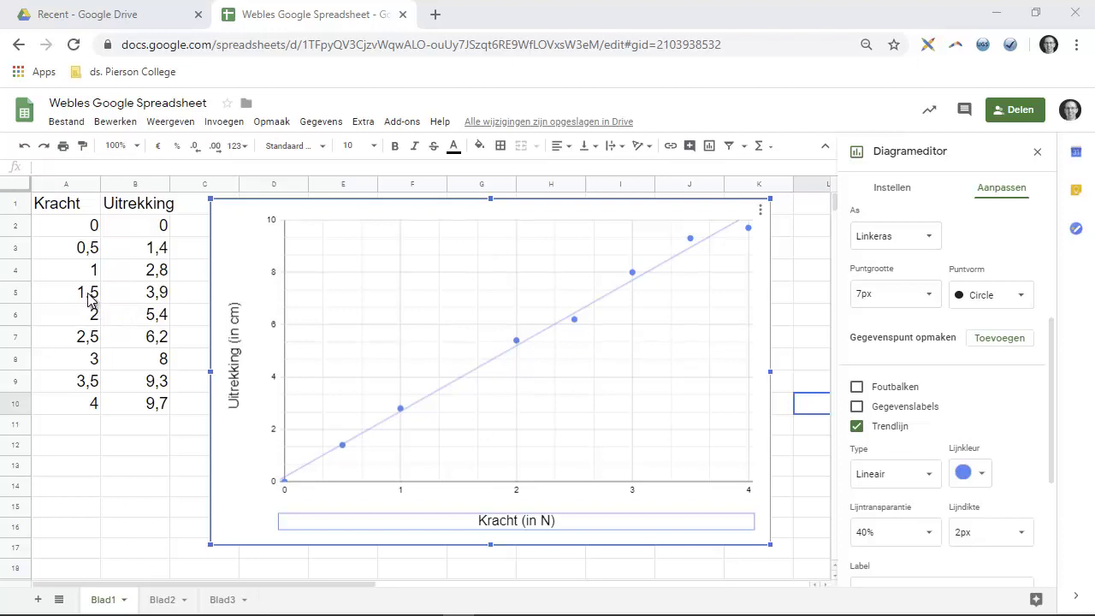
Change A5 from 1.5 to 1,5 and shift the chart slightly right.
click(90, 299)
click(47, 168)
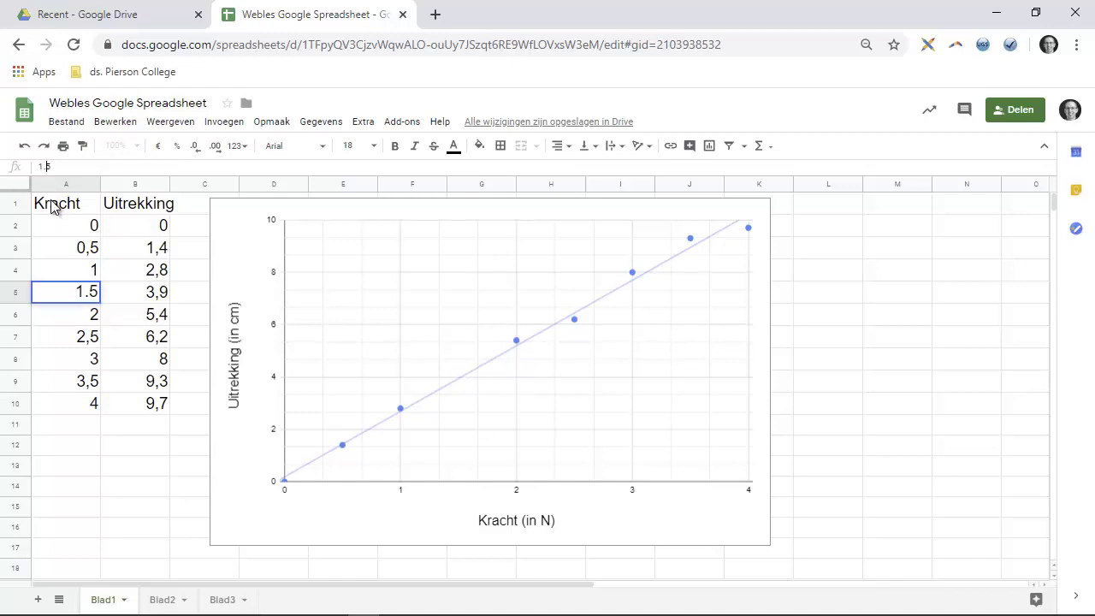
key(BackSpace)
text(,)
key(Return)
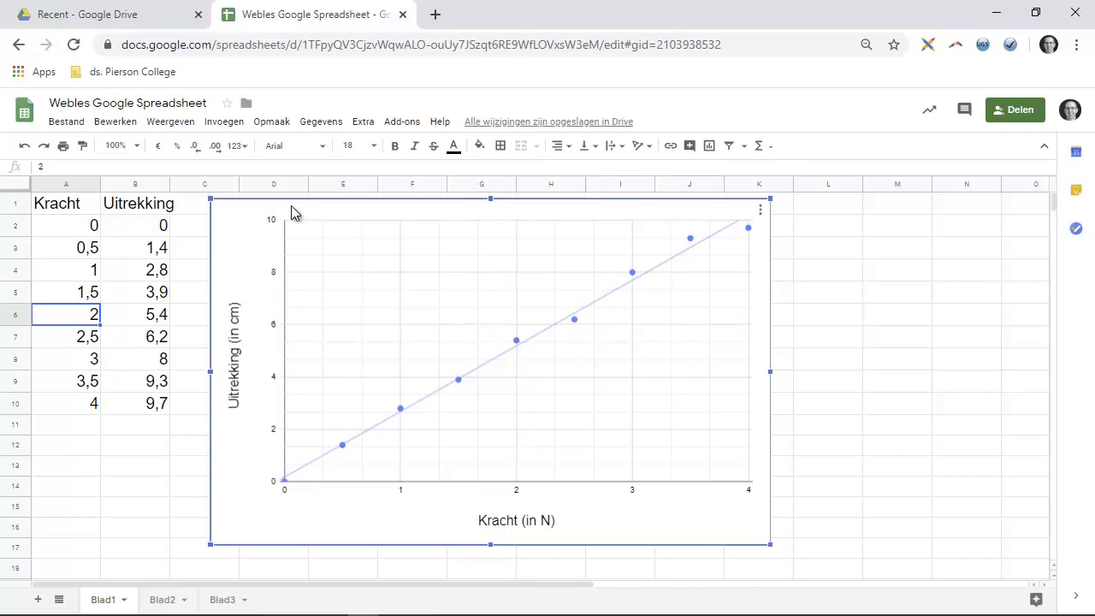
drag(291, 212, 333, 212)
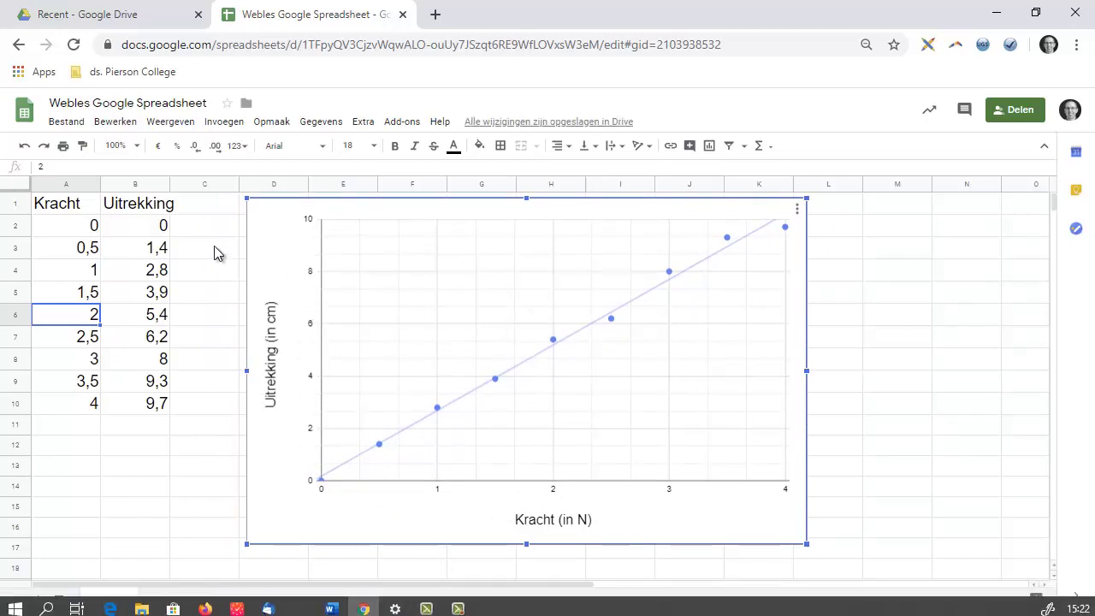
Paste the veer 2 data into column C starting at C1 and reopen the chart editor.
click(205, 210)
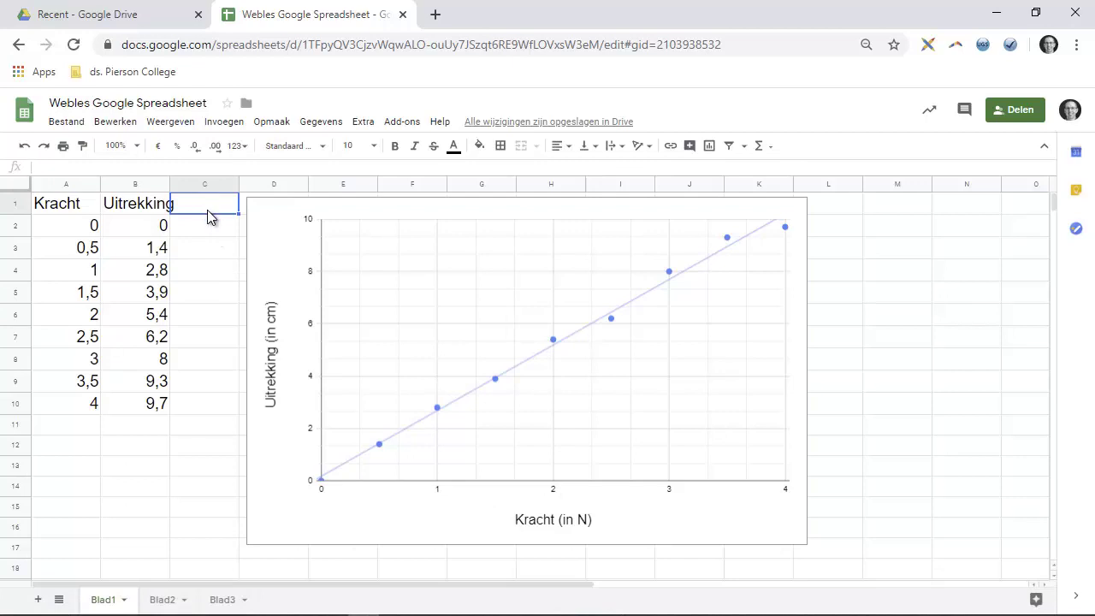
text(veer 2 0 0,9 1,9 2,7 3,5 4,5 5,5 6,4 7,2)
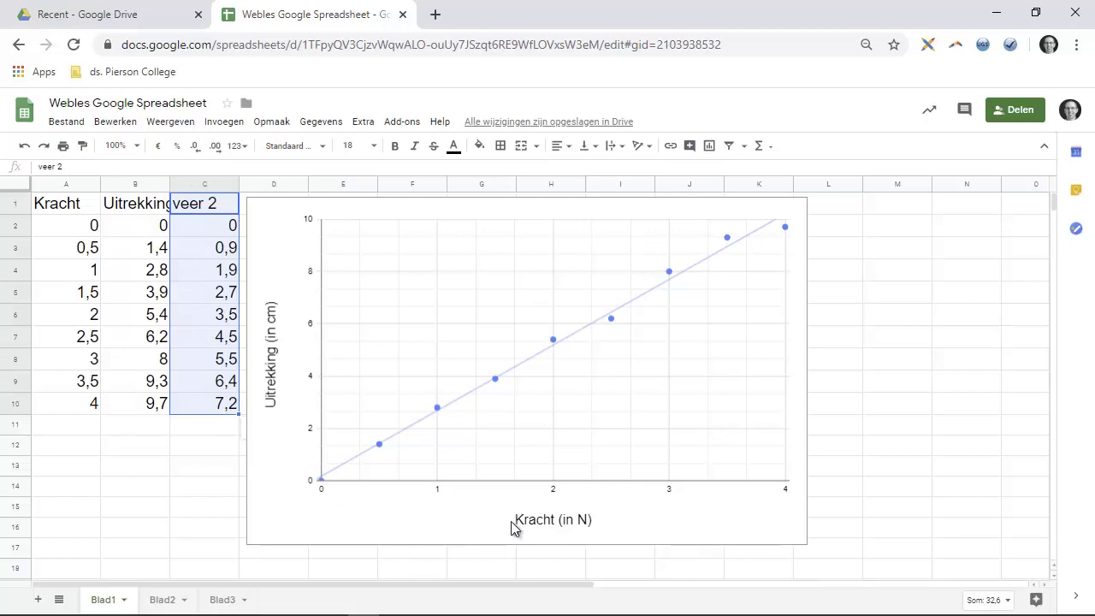
click(697, 318)
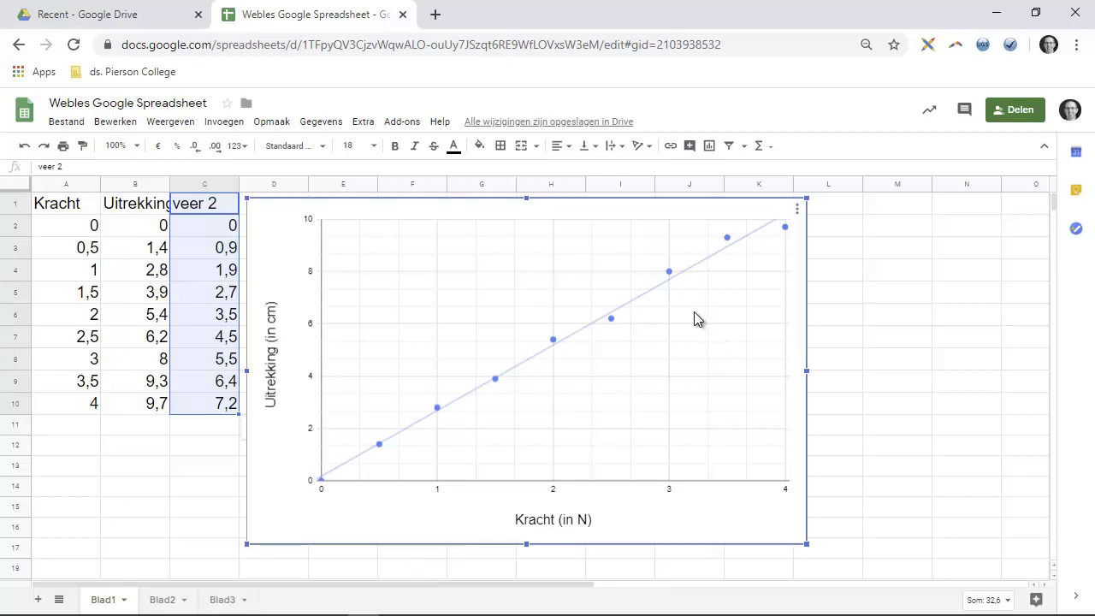
double_click(697, 317)
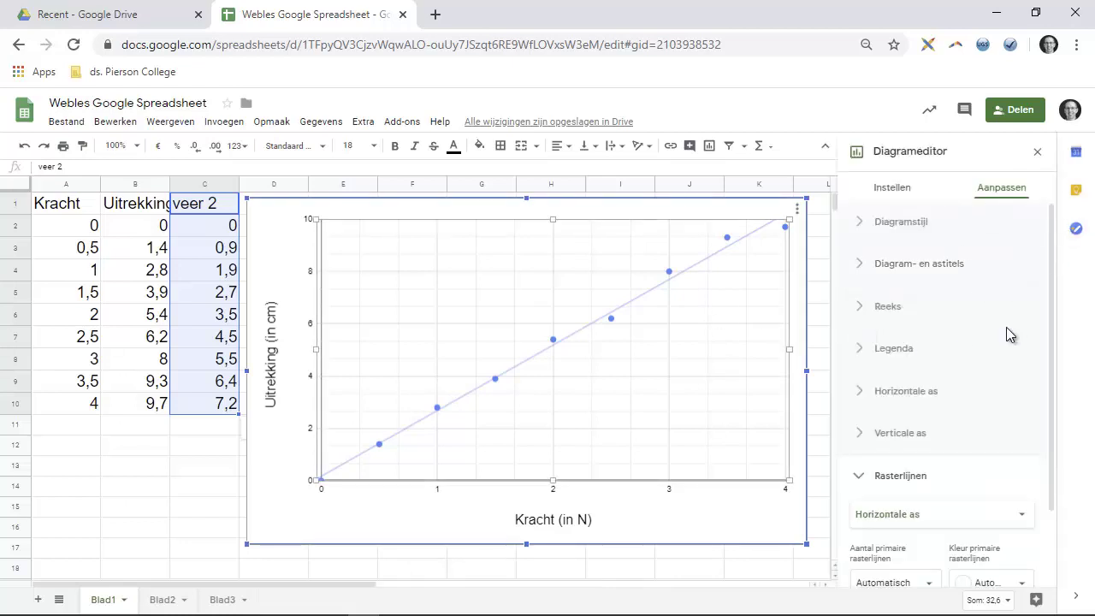
Add range C1:C10 (veer 2) as a second chart series.
click(893, 190)
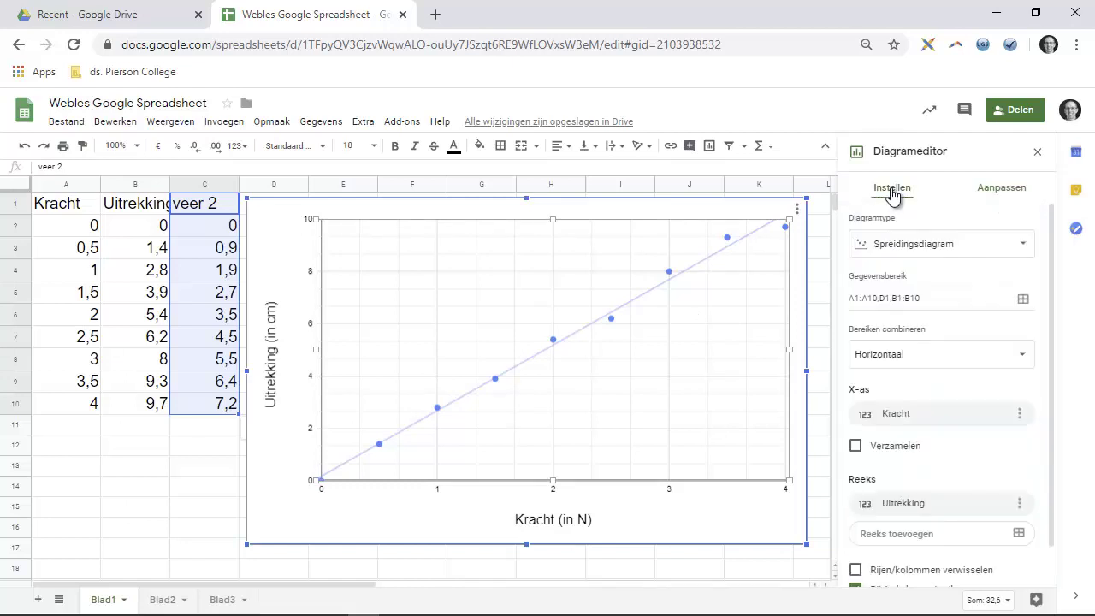
scroll(903, 372, down, 1)
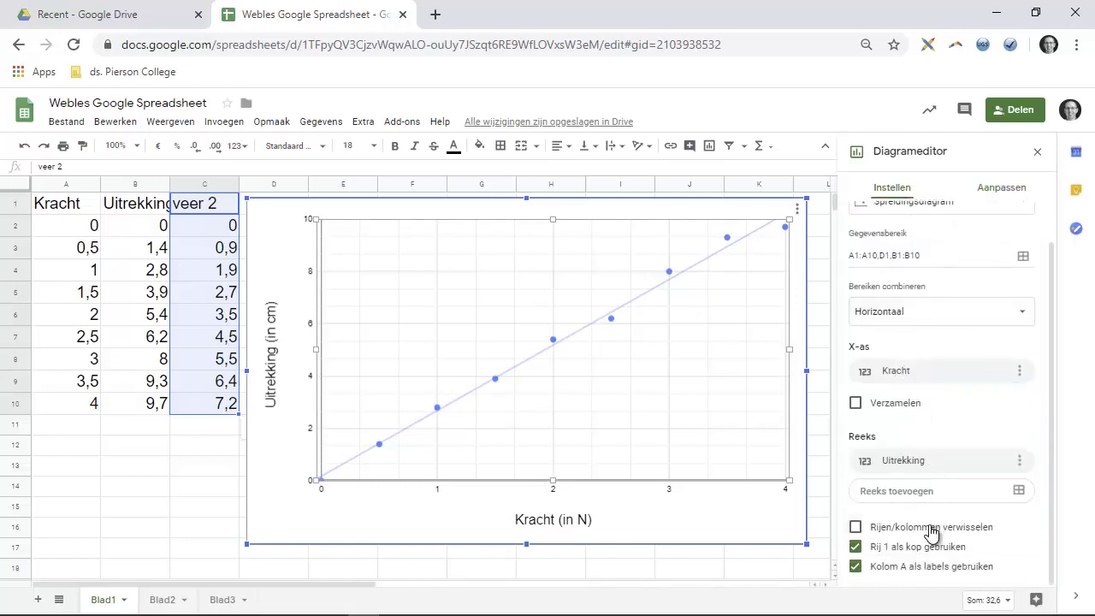
click(955, 496)
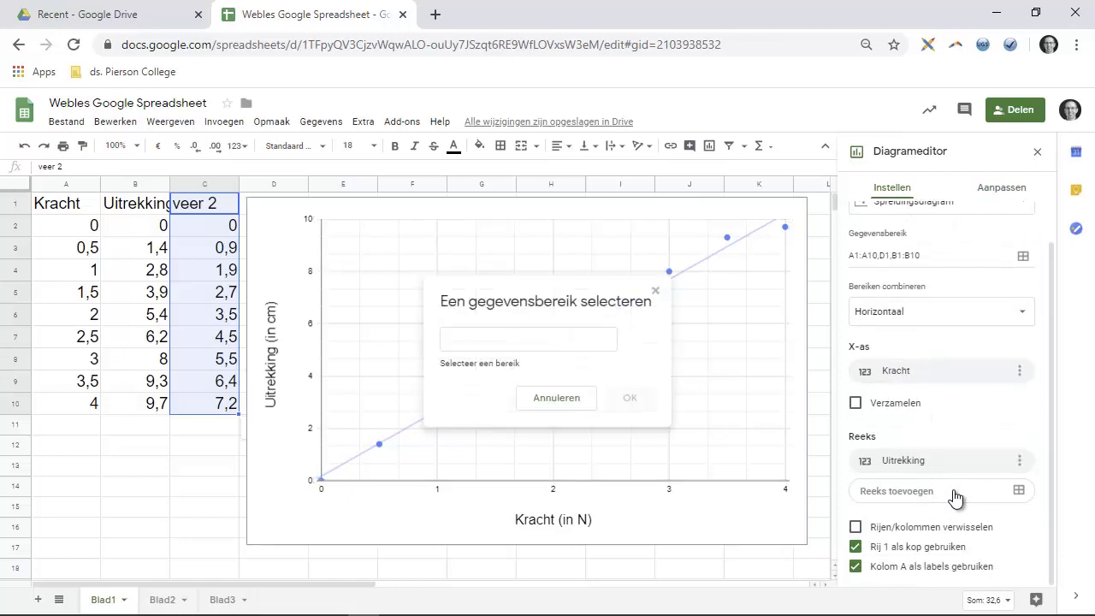
click(477, 338)
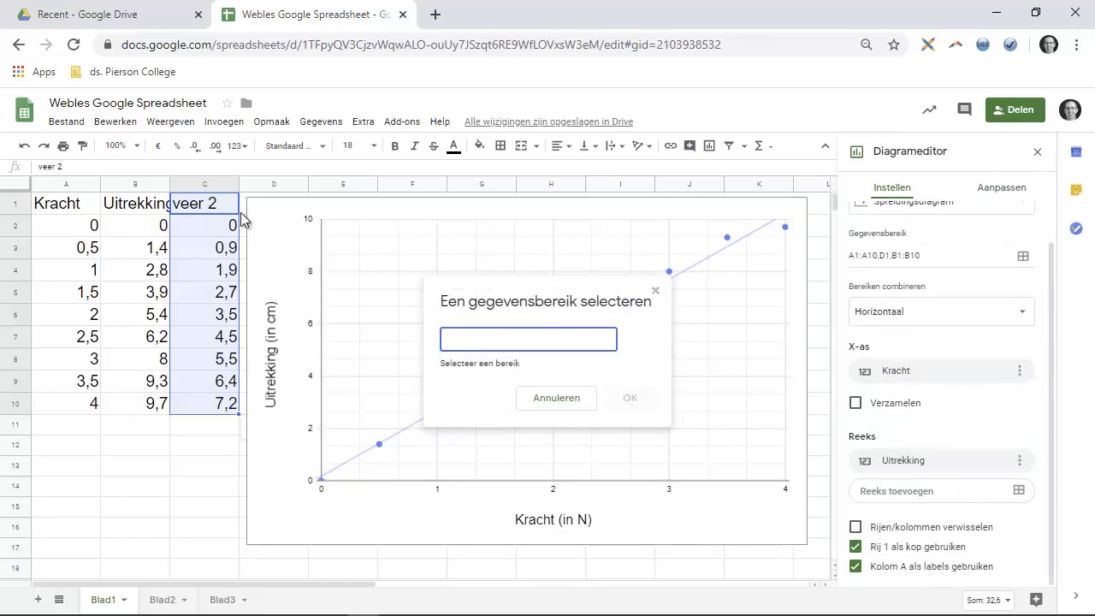
drag(217, 210, 237, 413)
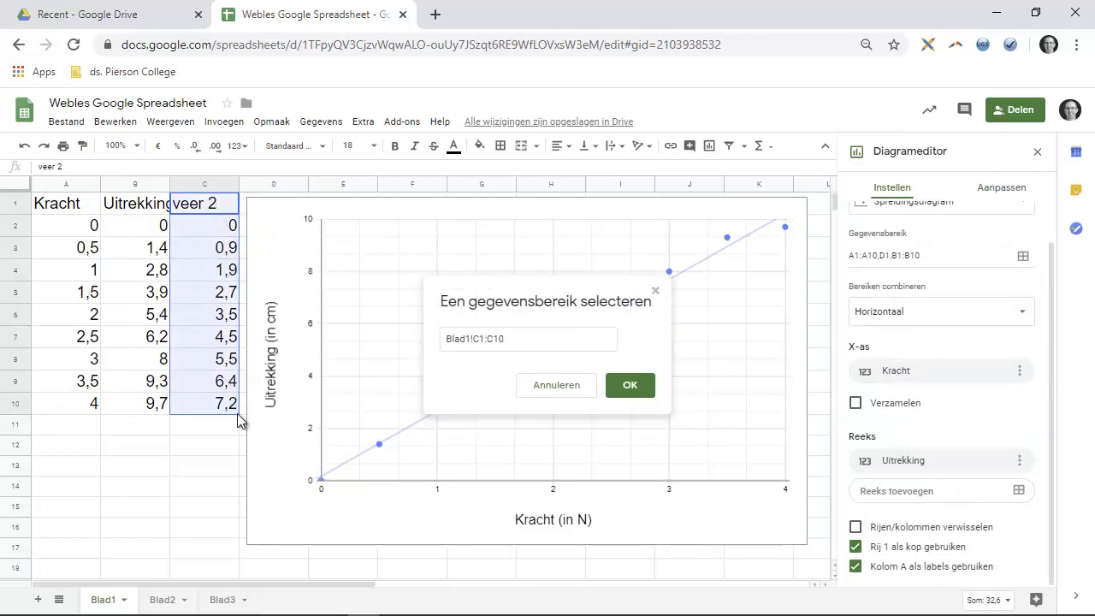
click(633, 386)
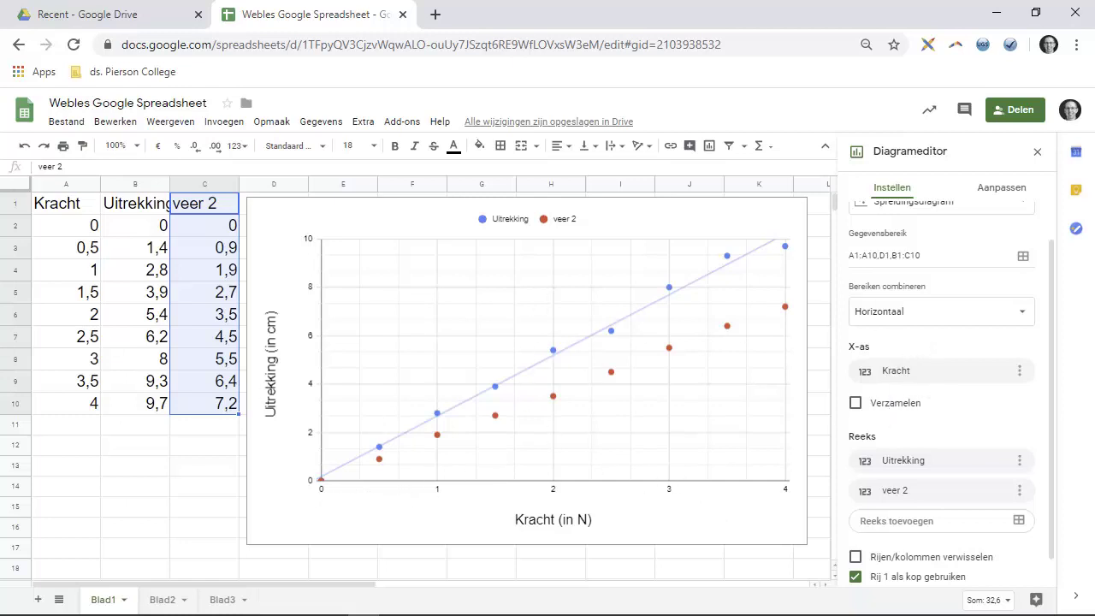
scroll(942, 385, up, 1)
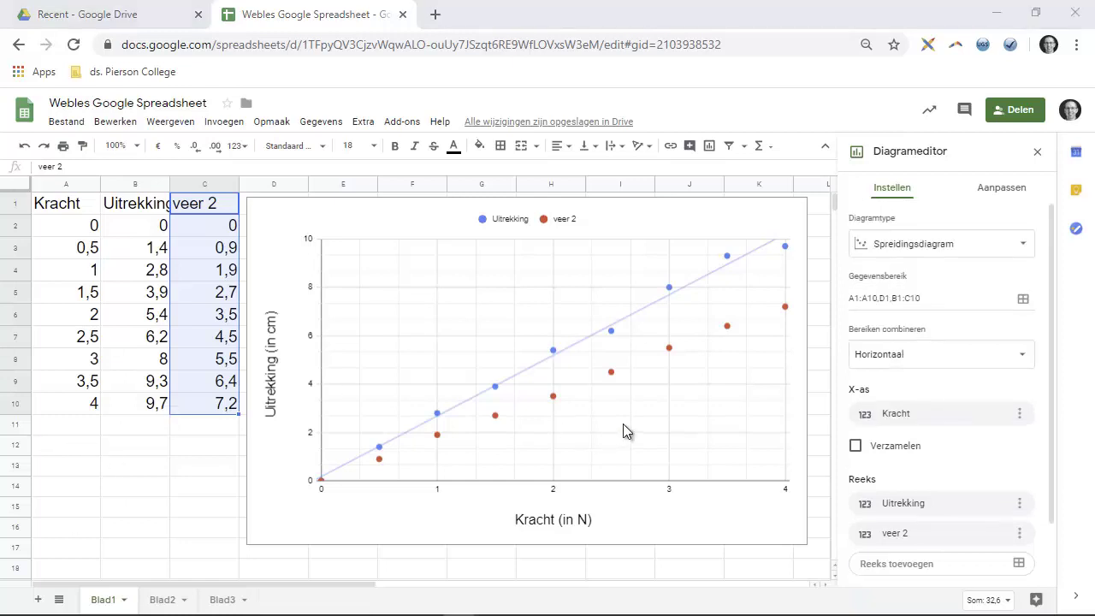
Enable a trendline for the veer 2 series under Customise > Series.
click(1006, 190)
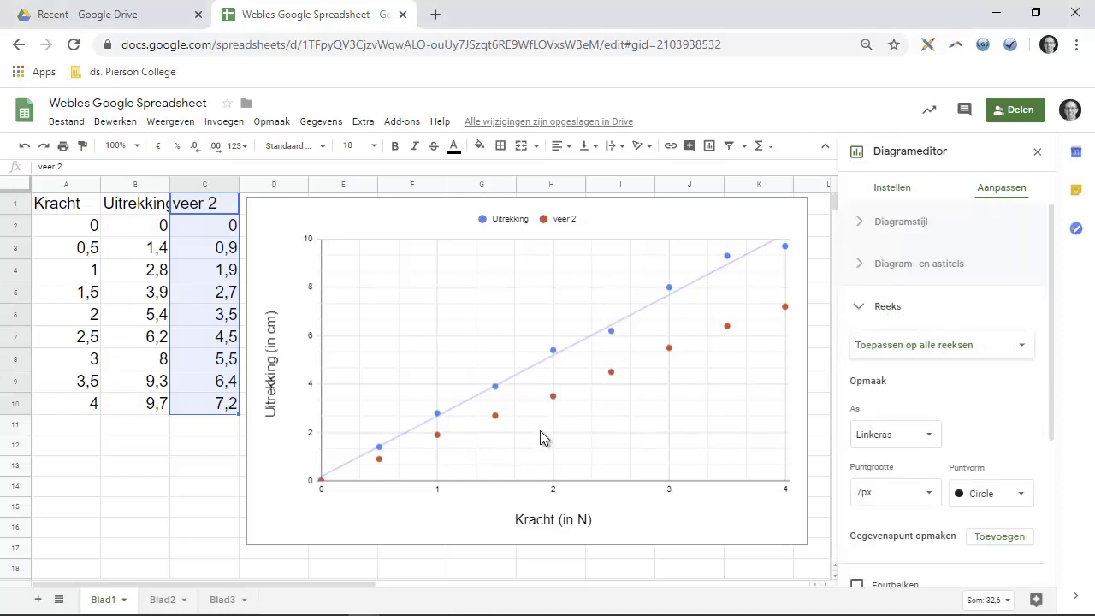
click(958, 354)
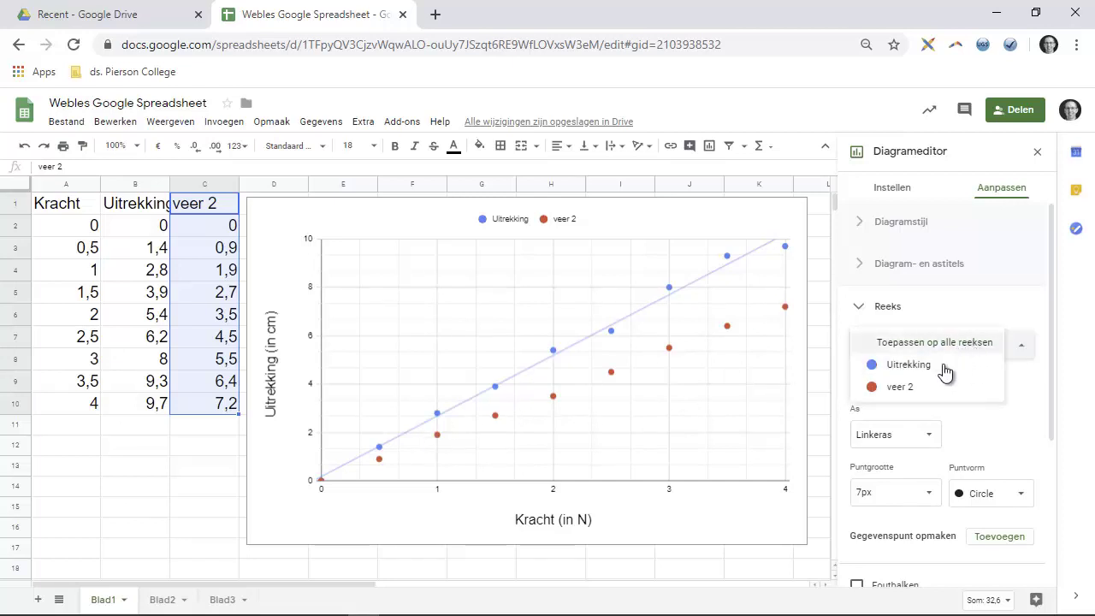
click(910, 395)
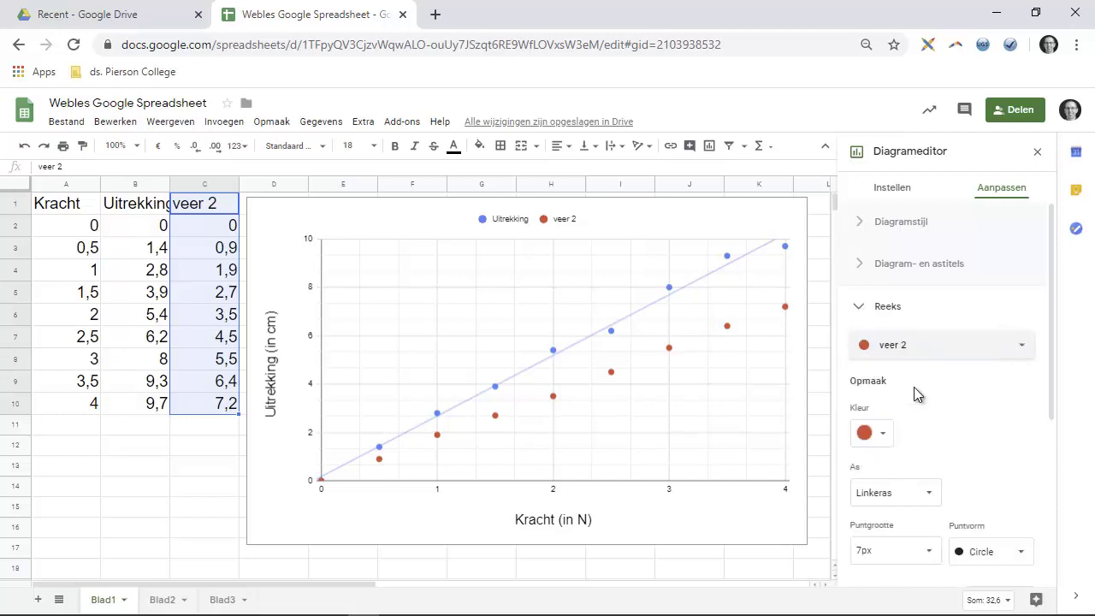
scroll(958, 436, down, 2)
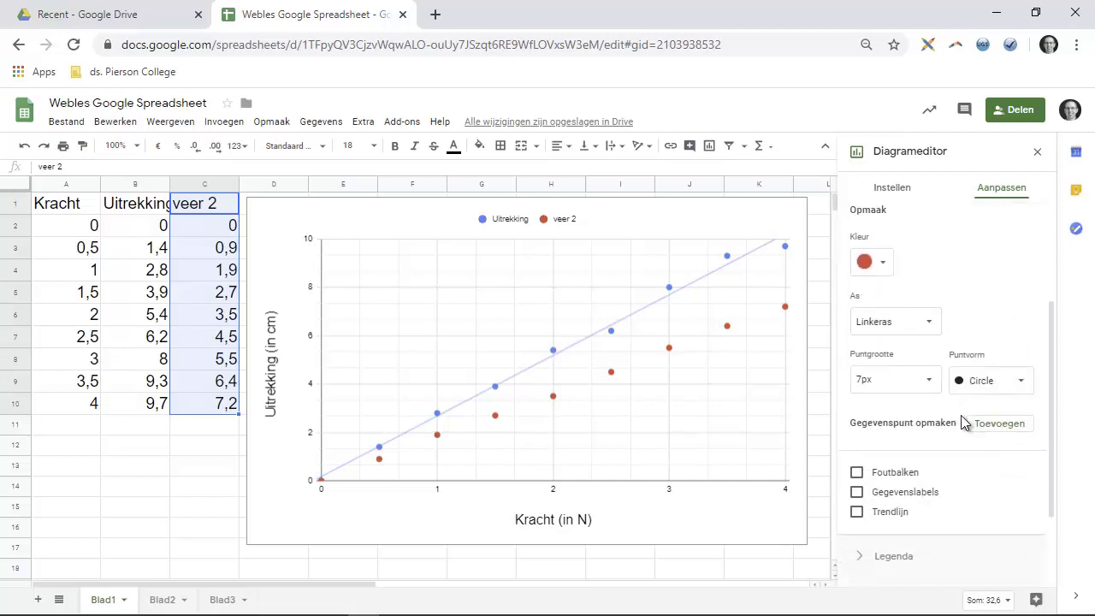
click(856, 513)
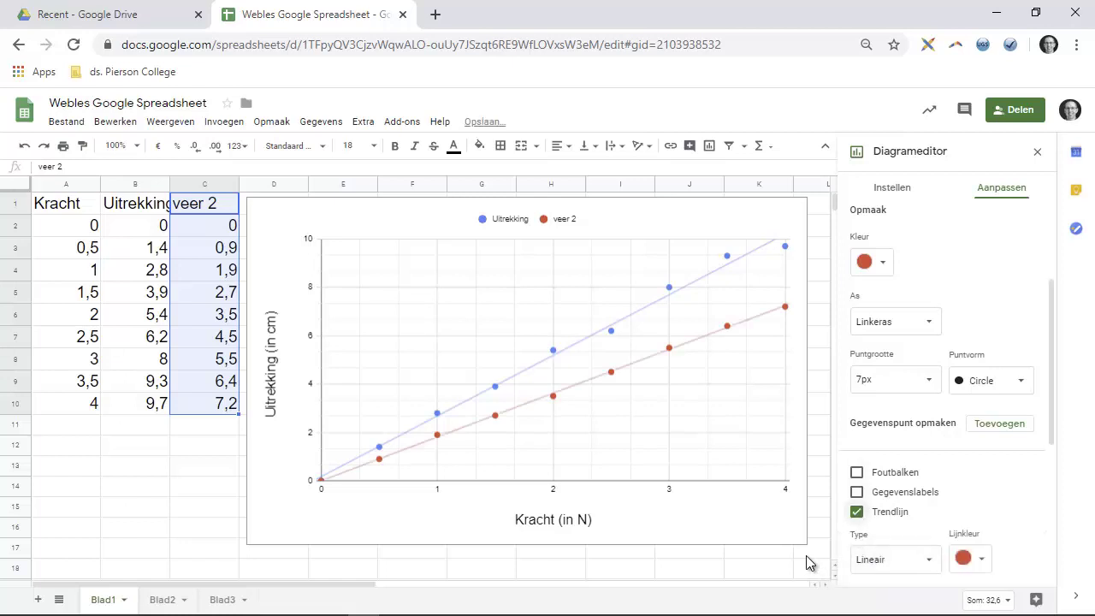